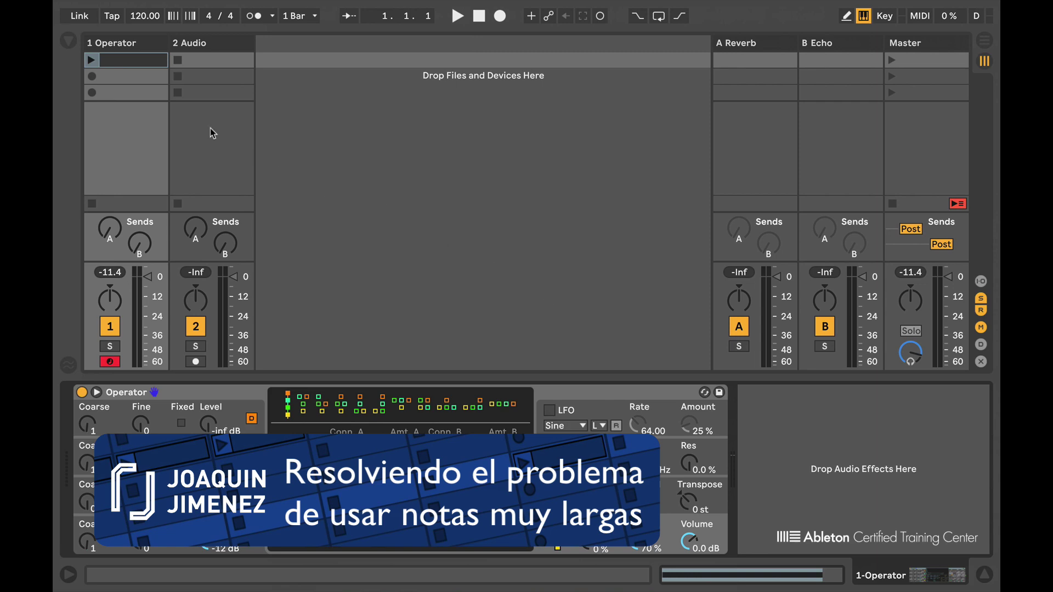
Play the first Operator clip, look over its sustained C2 note, and return to the Operator device controls
left_click(91, 60)
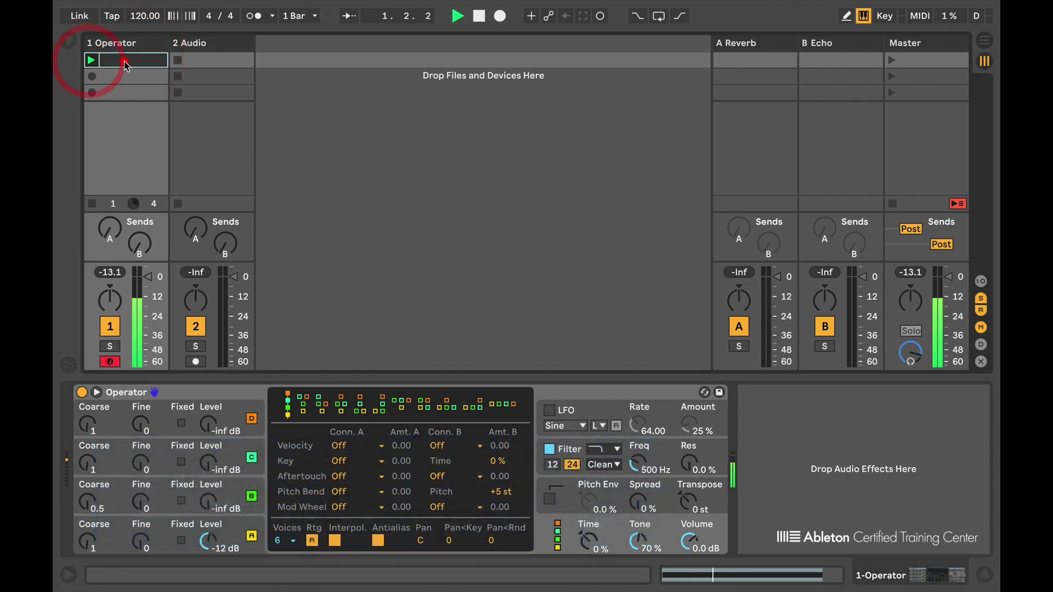
left_click(124, 61)
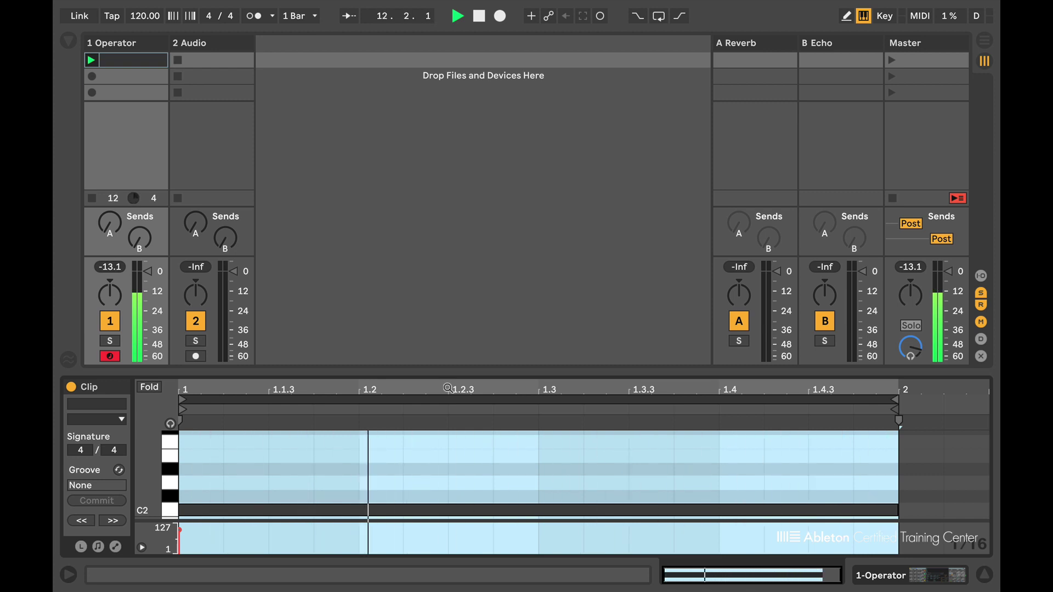
left_click(125, 50)
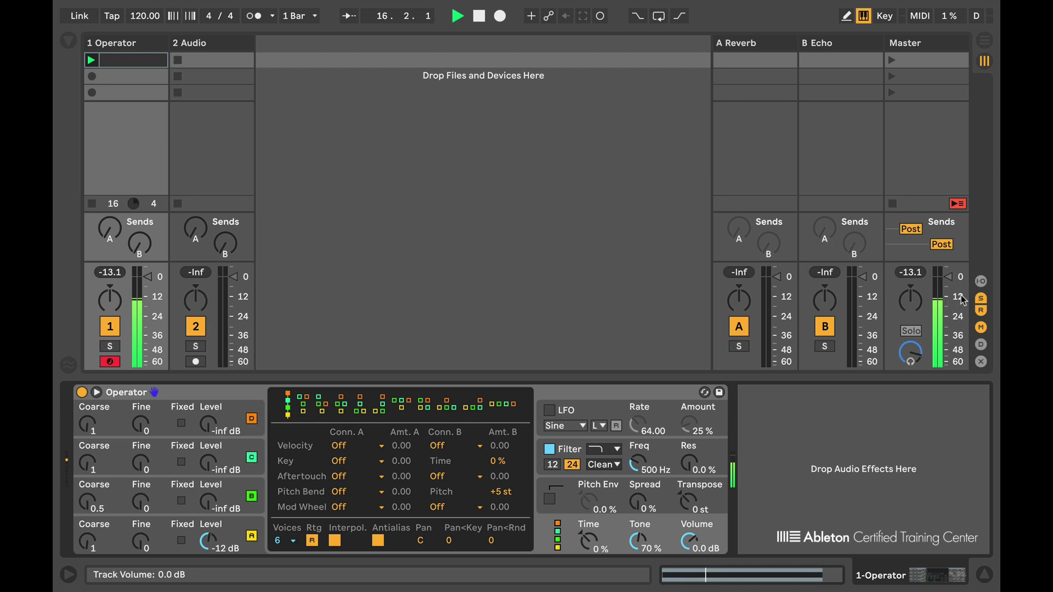
Show the track routing, arm the 2 Audio track and record the playing Operator clip into its first slot, stopping both tracks at the end
key("ctrl+alt+i")
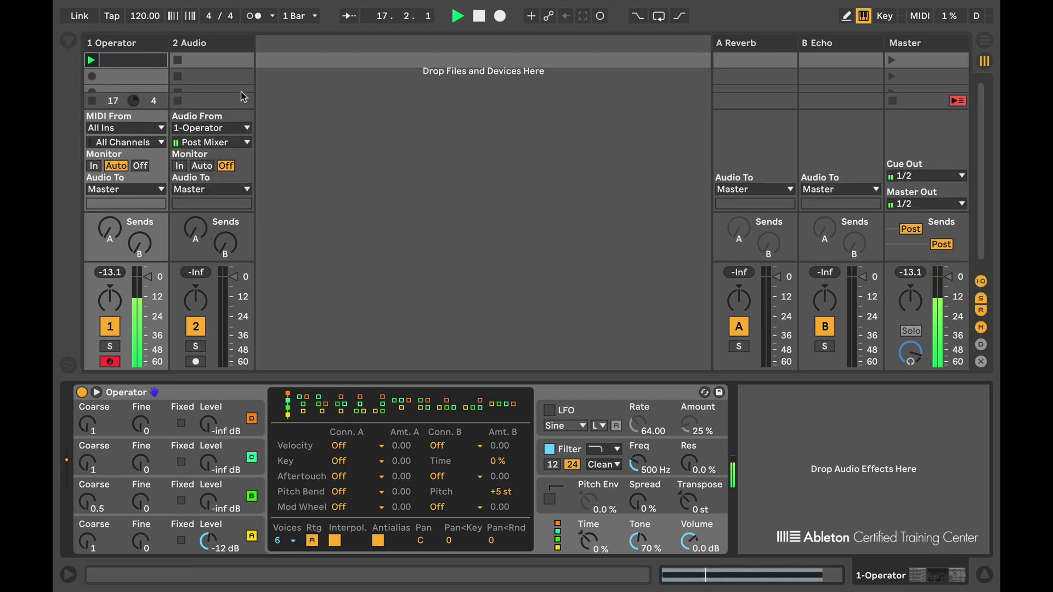
left_click(196, 362)
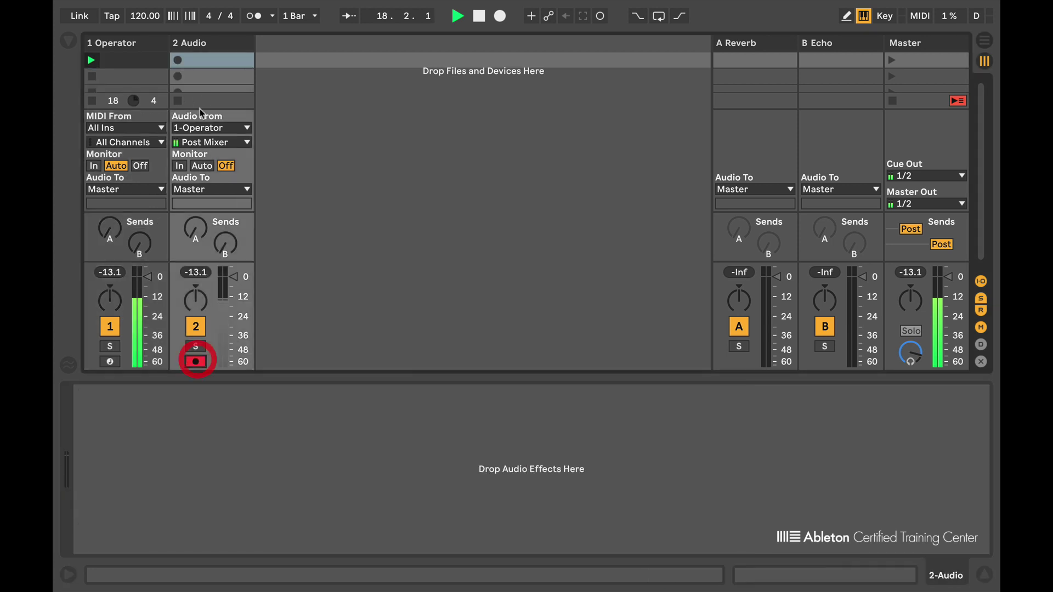
left_click(177, 60)
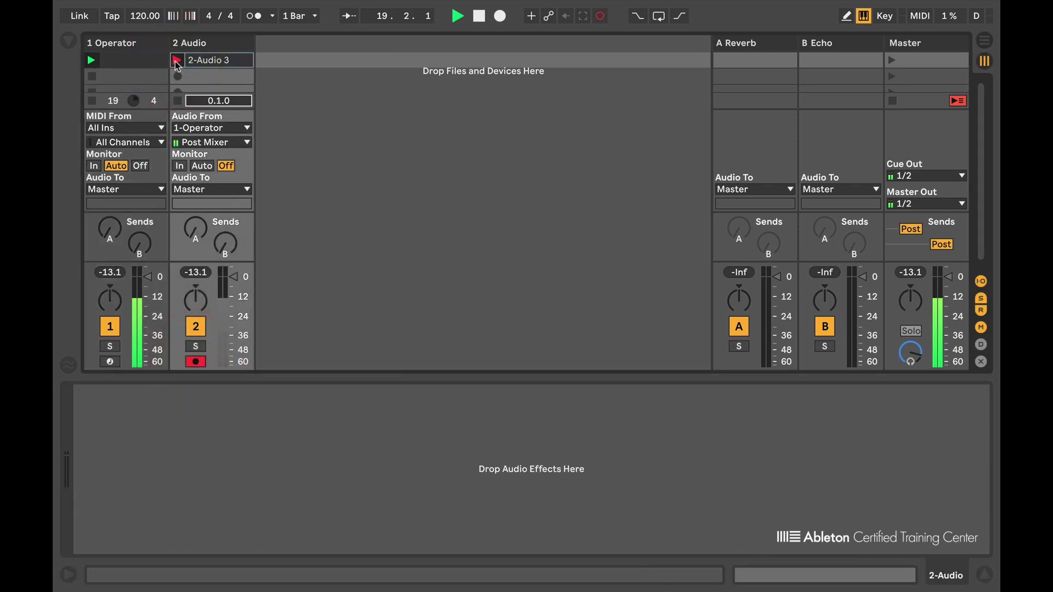
left_click(178, 101)
left_click(92, 100)
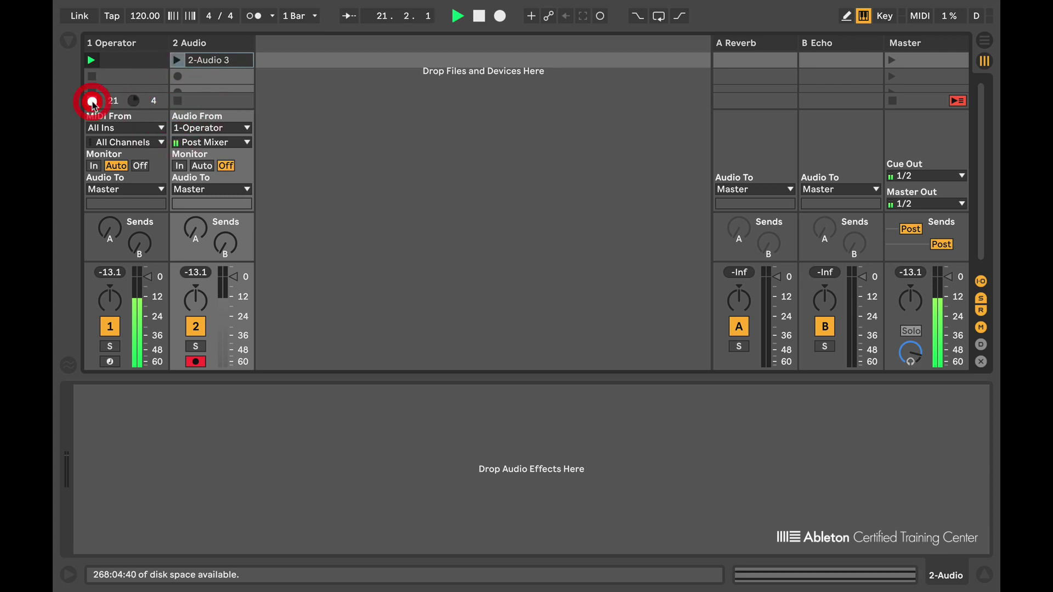
Open the recorded 2-Audio 3 clip and examine its waveform up close where bar 2 starts
left_click(221, 65)
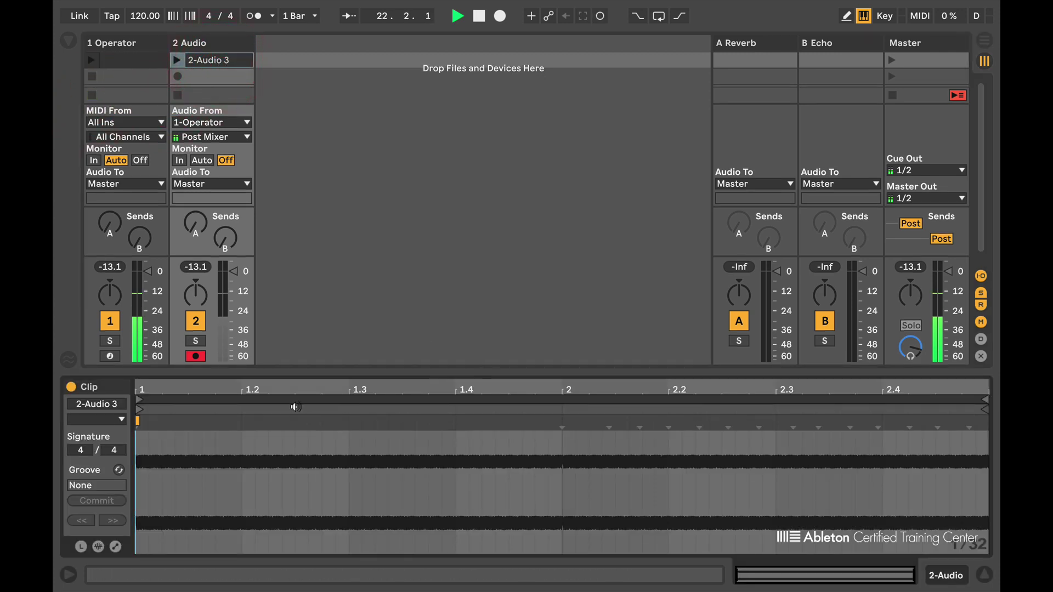
left_click_drag(564, 387, 526, 443)
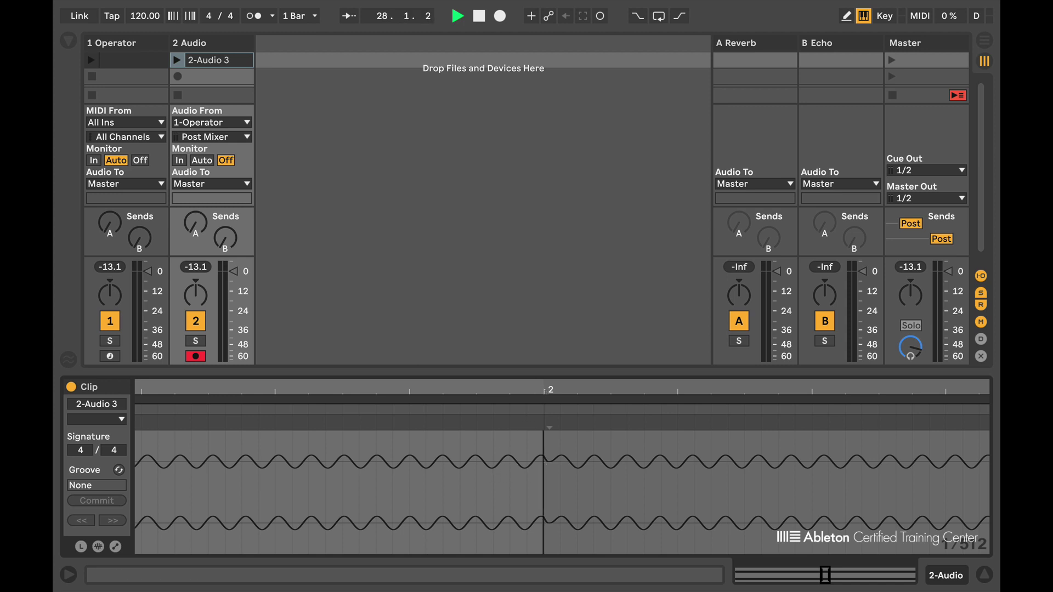
left_click_drag(545, 387, 543, 283)
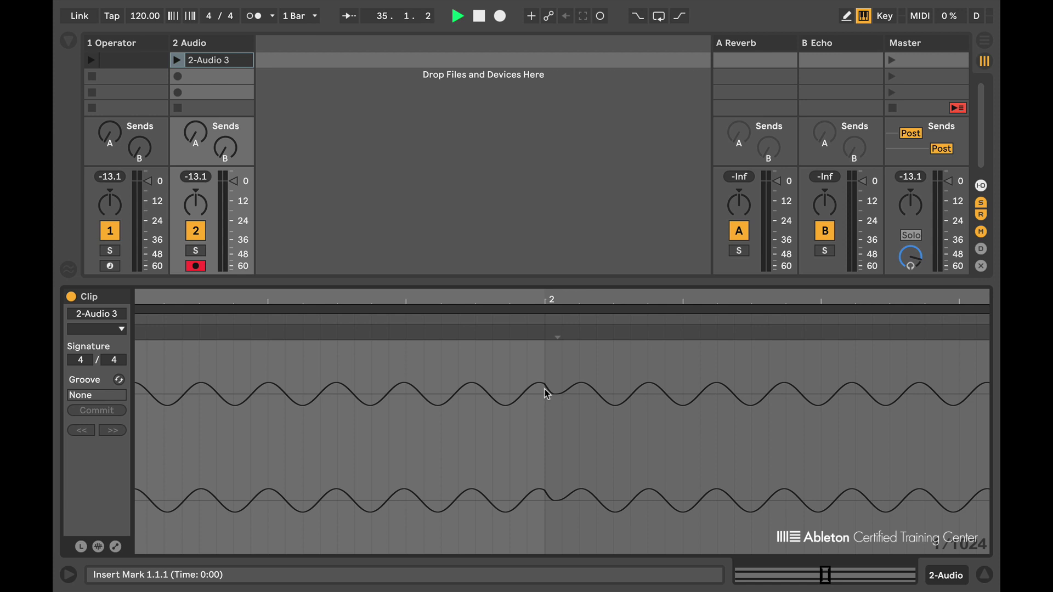
left_click(557, 395)
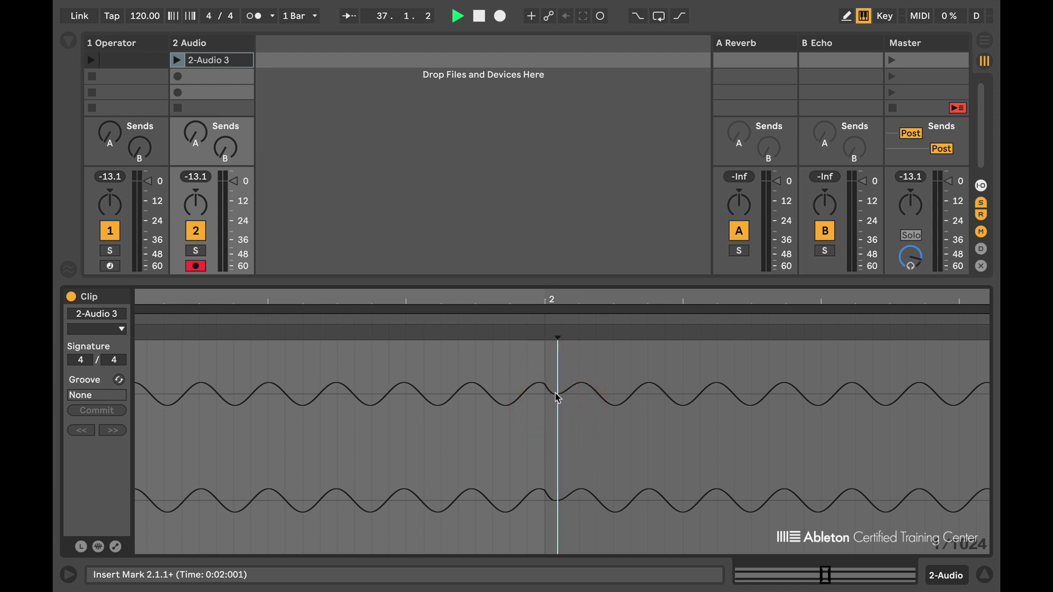
left_click_drag(555, 394, 566, 386)
left_click(578, 385)
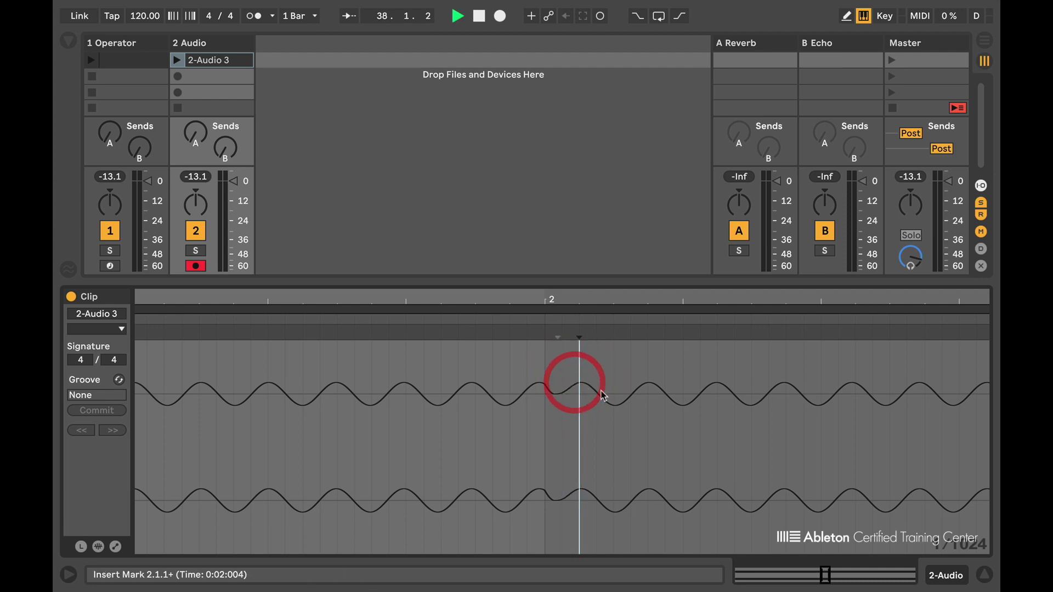
left_click(542, 358)
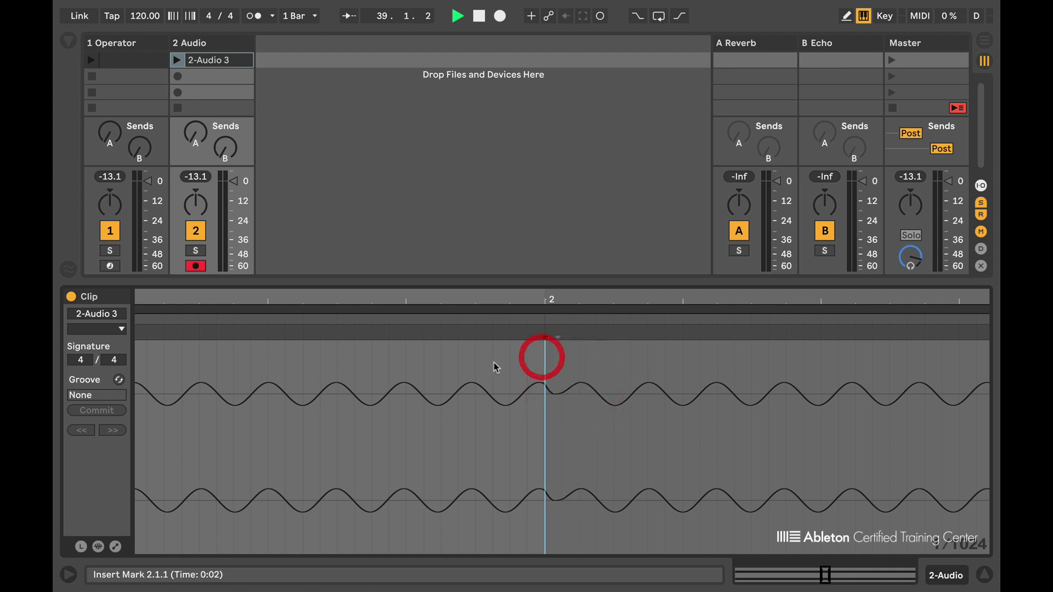
left_click_drag(494, 364, 631, 369)
Narrow the 2-Audio 3 clip's loop to a very short section centred on the start of bar 2
left_click_drag(621, 299, 620, 293)
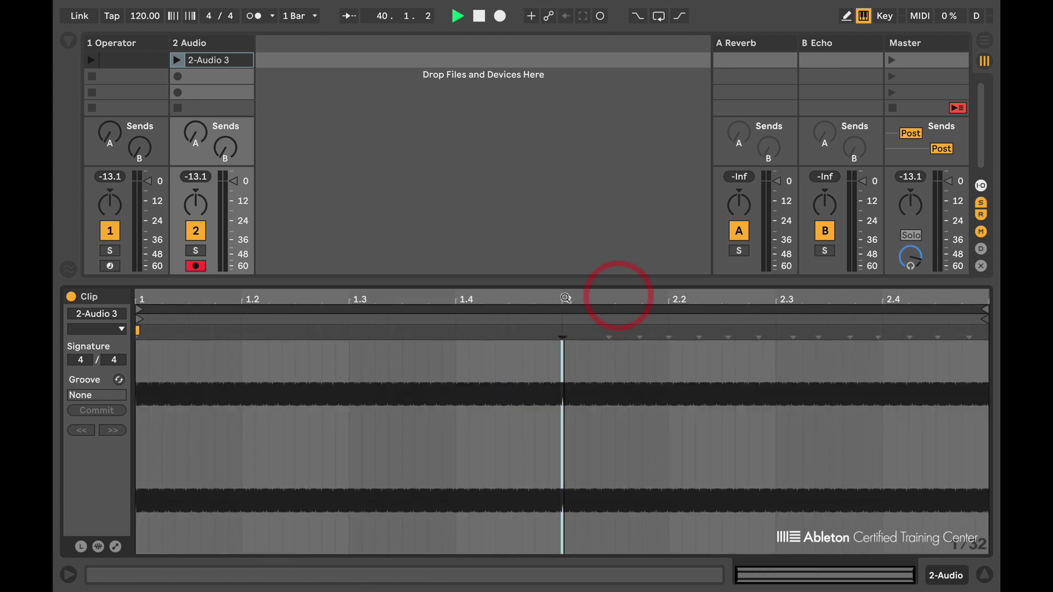
left_click_drag(237, 299, 246, 303)
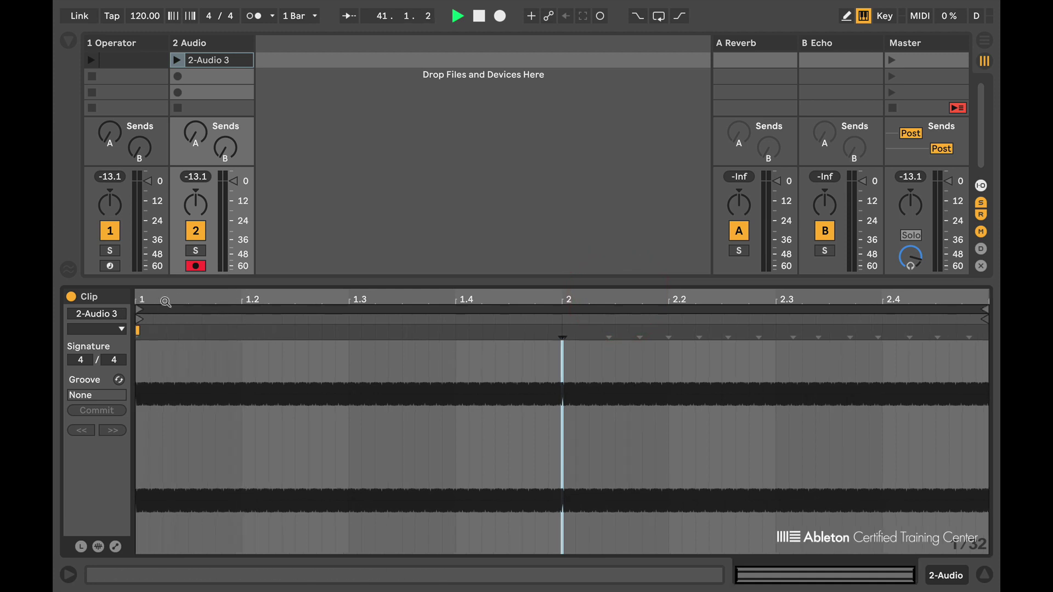
left_click_drag(139, 309, 548, 308)
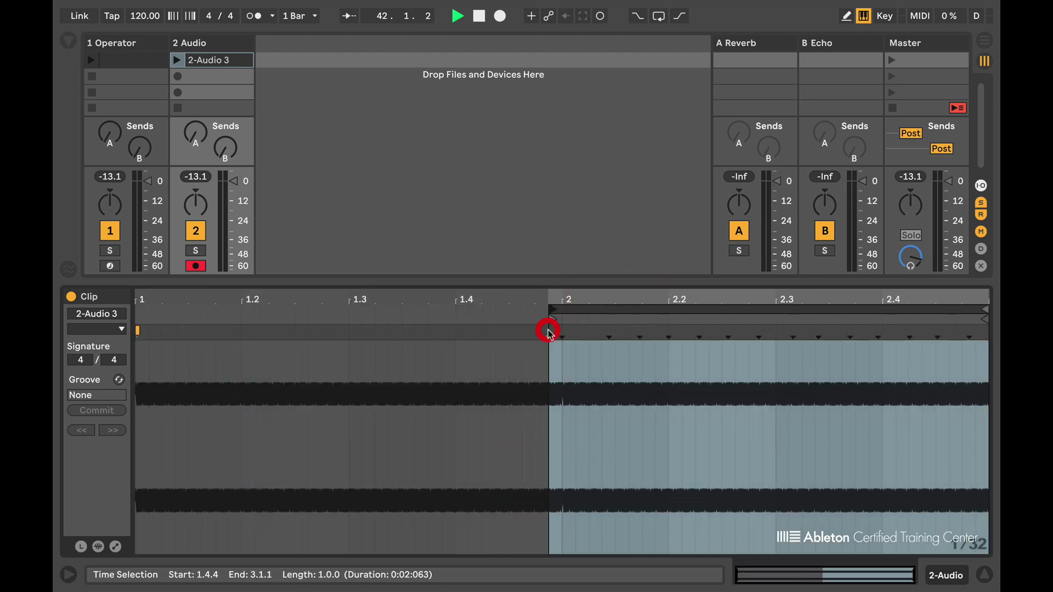
key("ctrl+l")
left_click(482, 353)
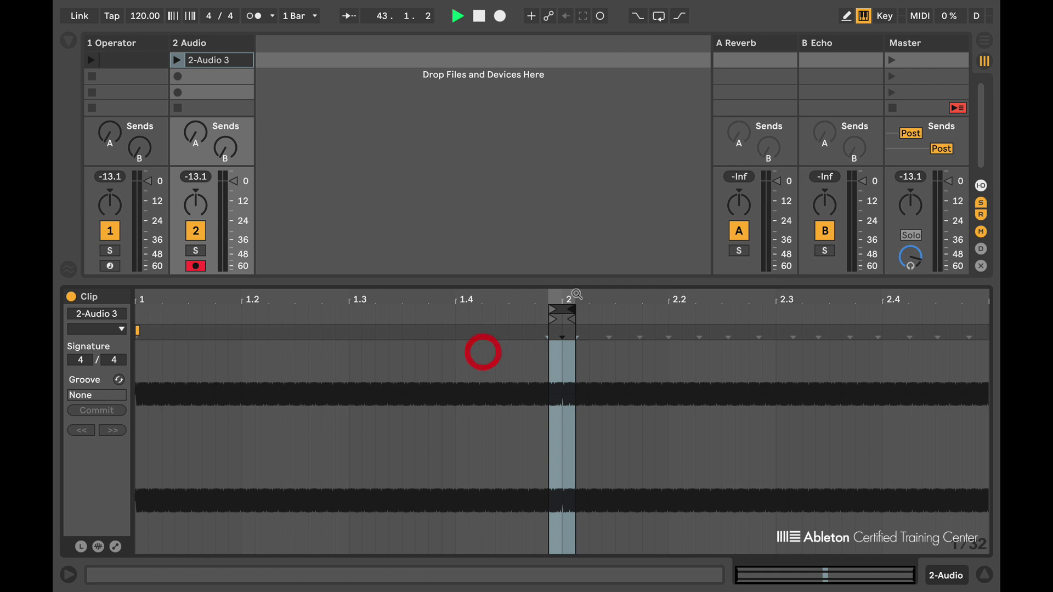
key("plus")
key("plus")
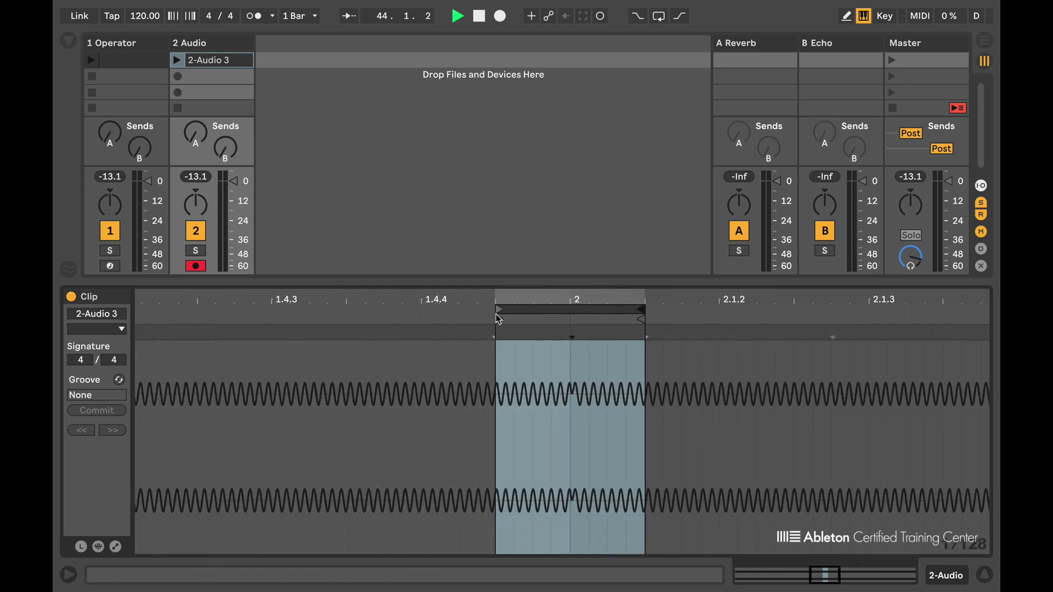
Play the looped audio clip and widen its loop to run from midway between 1.4.3 and 1.4.4 up to 2.1.2
left_click(514, 318)
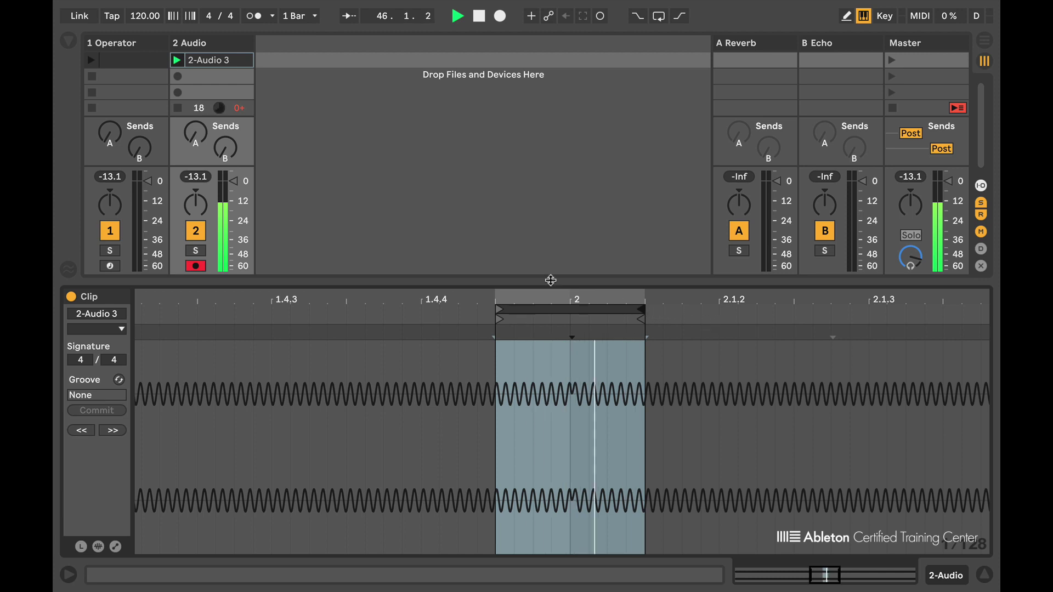
left_click_drag(642, 310, 716, 310)
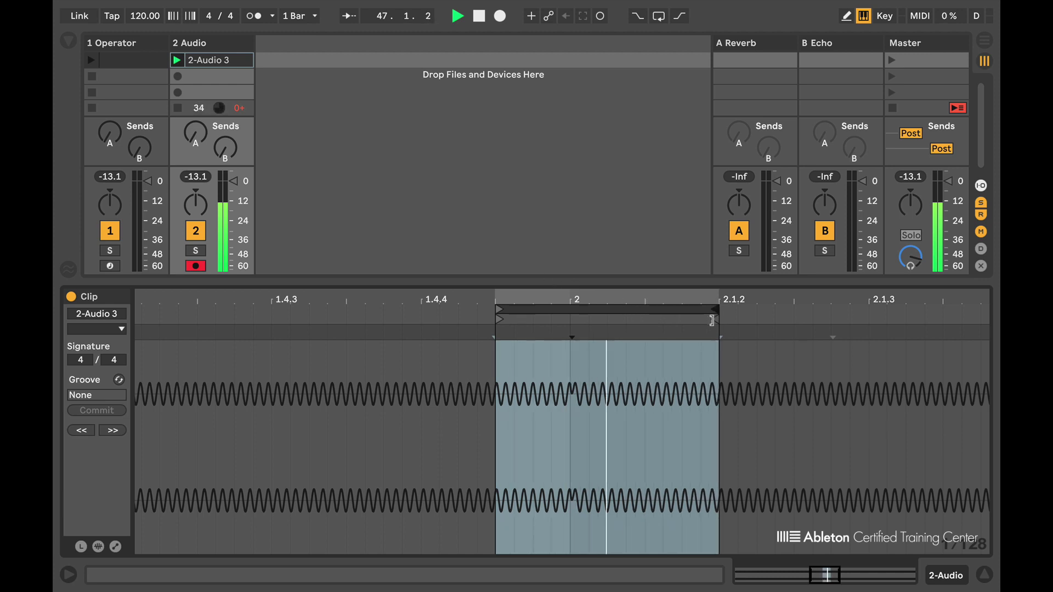
left_click_drag(491, 315, 349, 316)
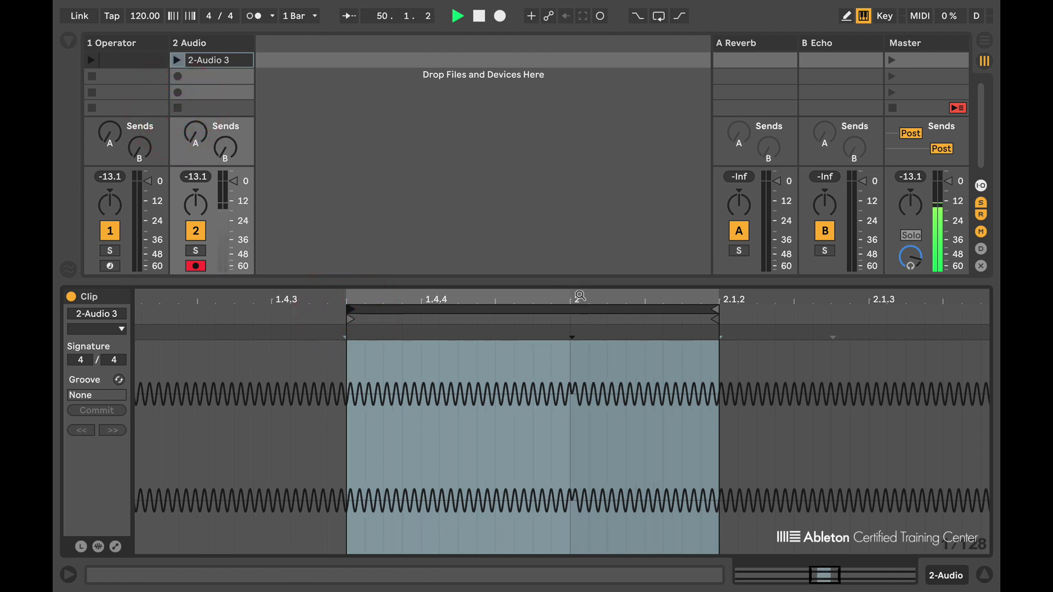
Examine the waveform of the widened loop up close around the start of bar 2
left_click_drag(565, 296, 564, 314)
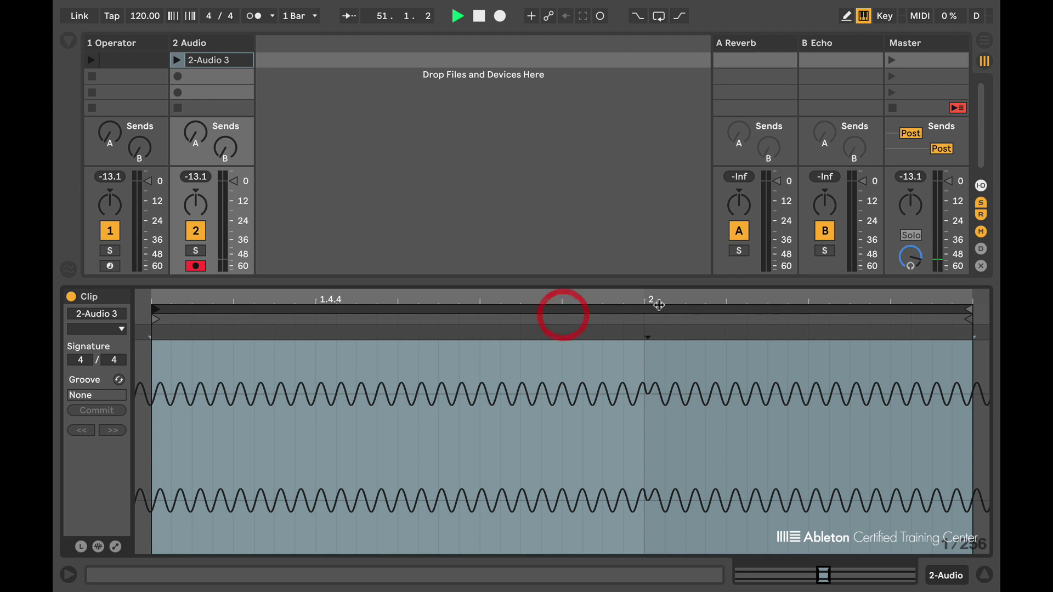
left_click_drag(654, 296, 658, 299)
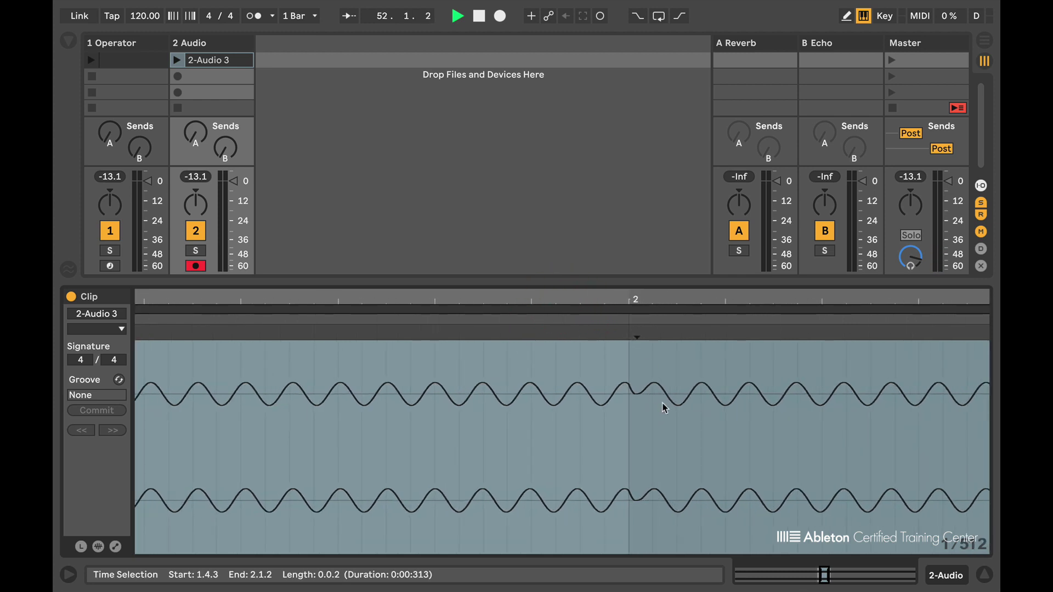
left_click(701, 401)
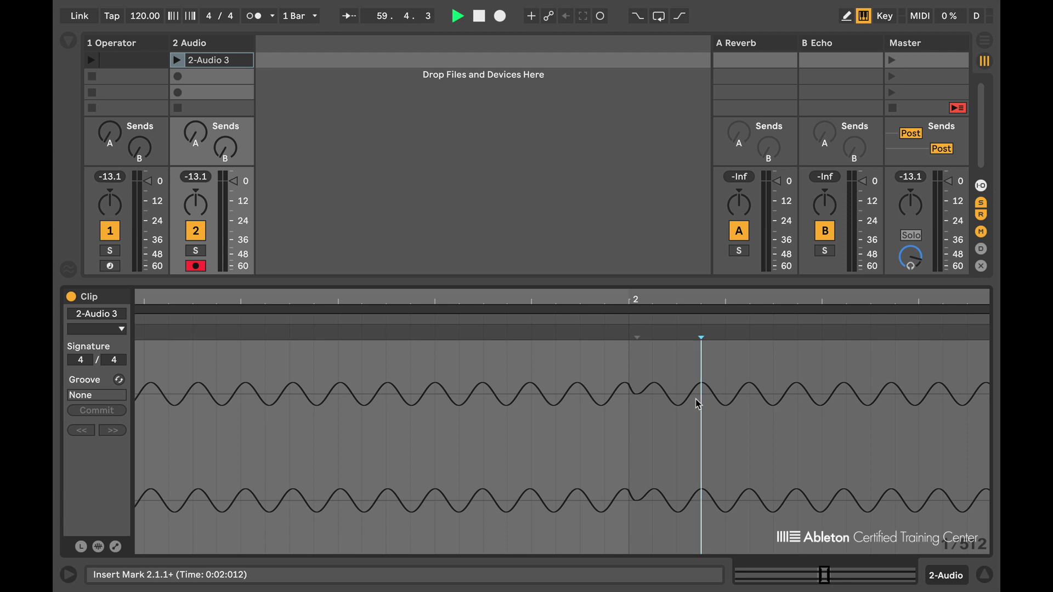
Open the Operator clip and shorten its C2 note to run from 1.2 to 1.3.4
left_click(132, 62)
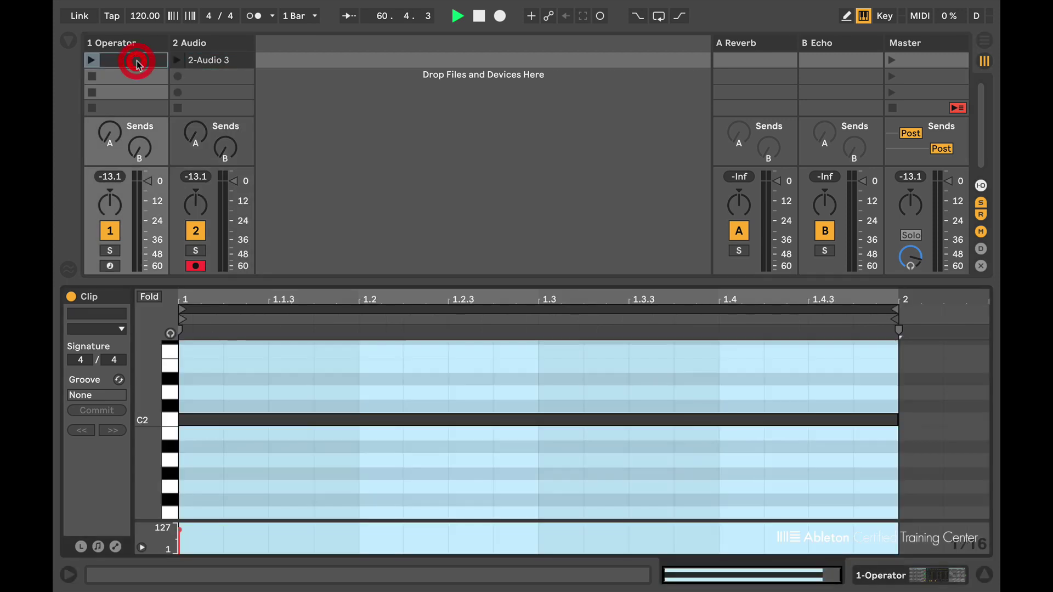
left_click(485, 377)
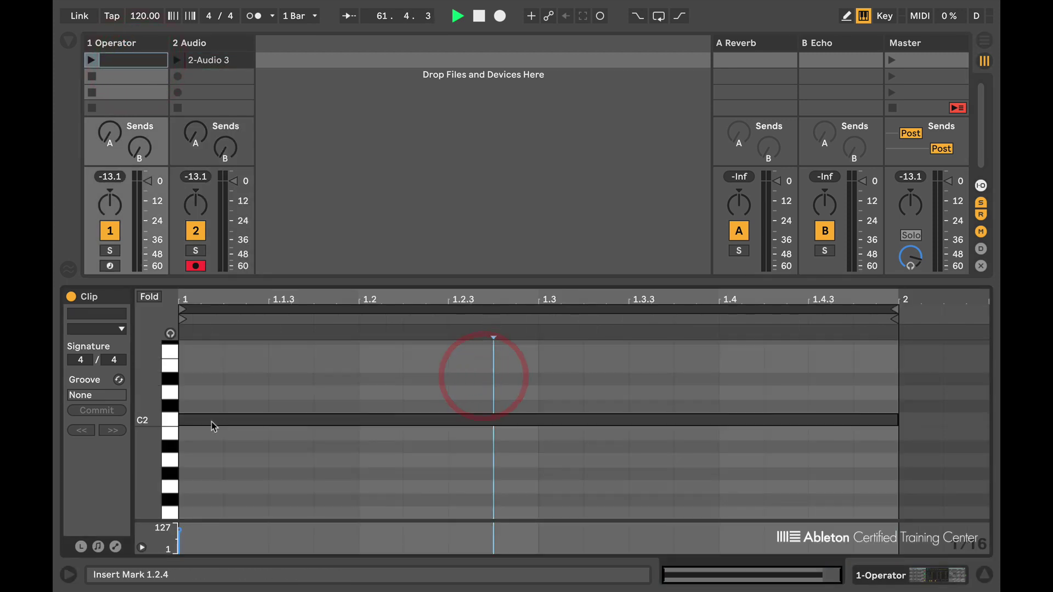
left_click(378, 435)
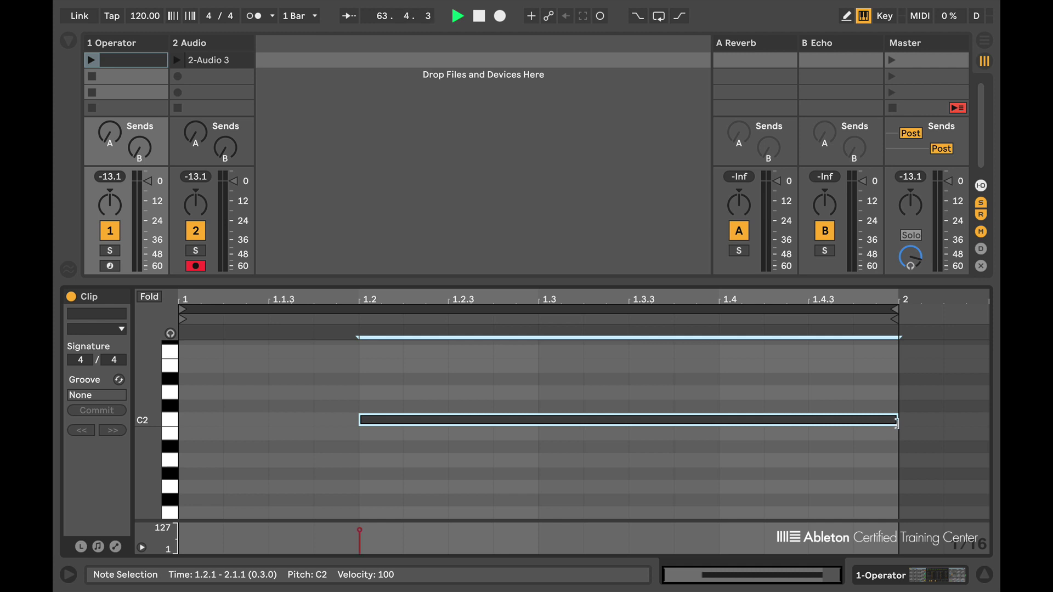
mouse_move(897, 423)
left_mouse_down()
mouse_move(675, 422)
mouse_move(677, 436)
left_mouse_up()
left_click(631, 455)
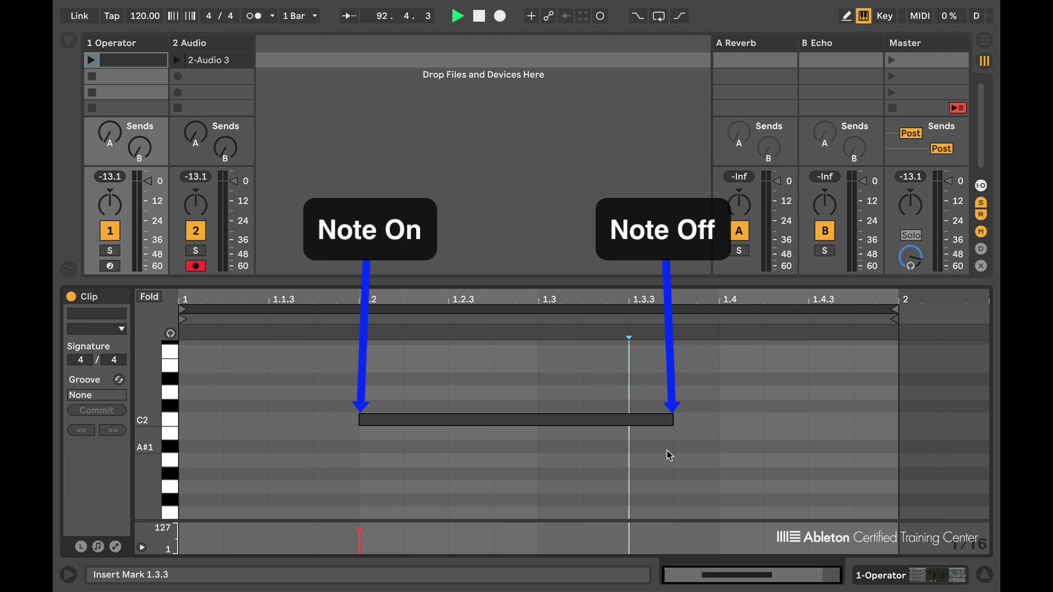
Extend the C2 note back to the full bar, from 1.1.1 to 2.1.1
left_click_drag(671, 421, 897, 420)
left_click_drag(360, 421, 181, 421)
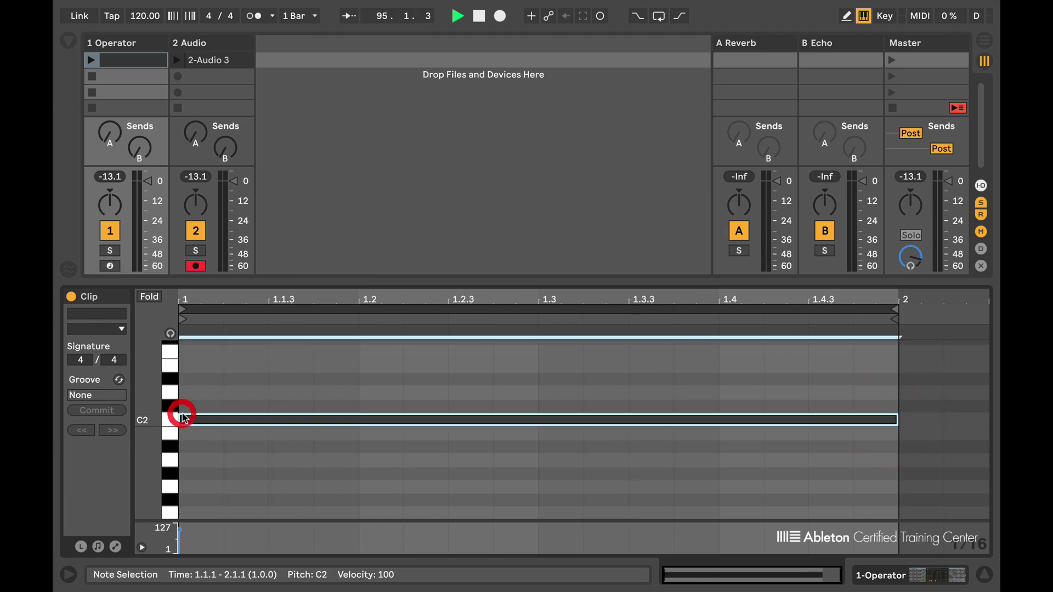
left_click(475, 387)
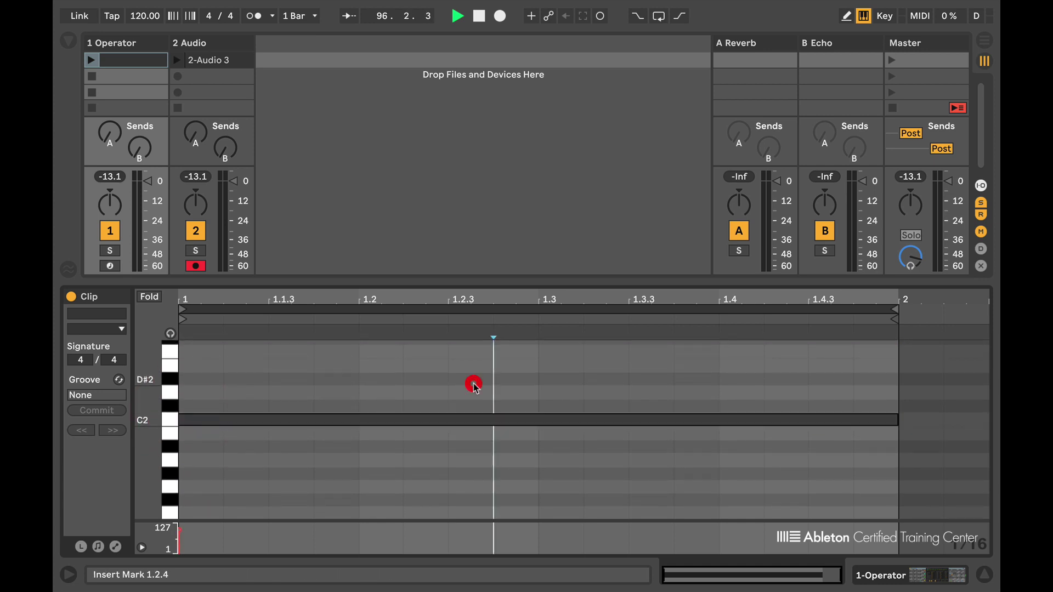
Reopen the 2-Audio 3 clip and recheck the waveform just after the start of bar 2
left_click(209, 61)
left_click_drag(579, 343, 691, 358)
left_click(726, 359)
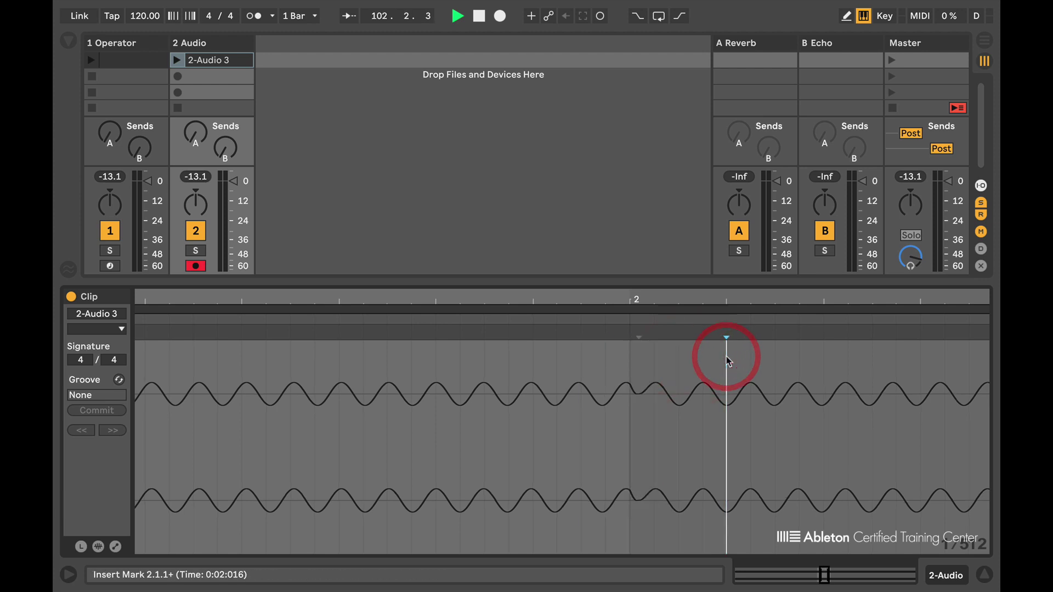
Set the Operator clip's loop from 1.2.4 to 1.4 inside the long C2 note, with the start marker at 1
double_click(140, 61)
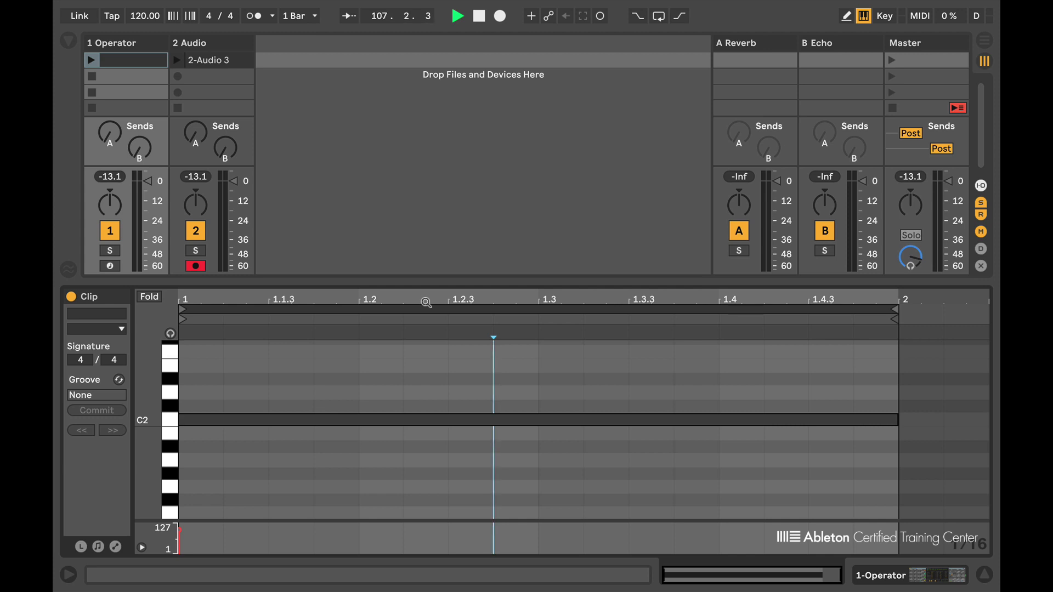
left_click_drag(187, 309, 493, 309)
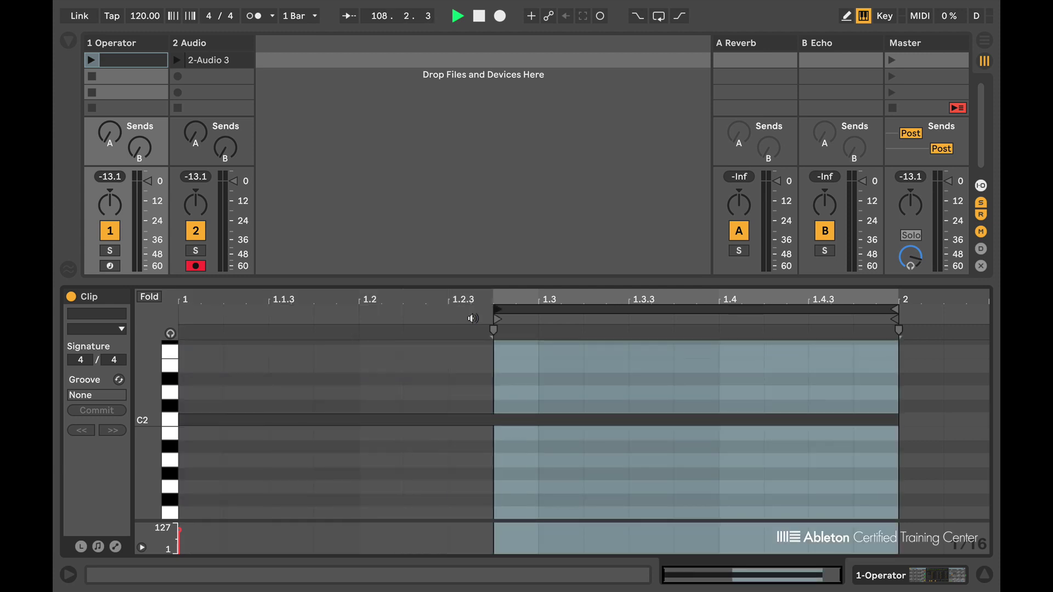
mouse_move(895, 308)
left_mouse_down()
mouse_move(764, 308)
mouse_move(724, 322)
left_mouse_up()
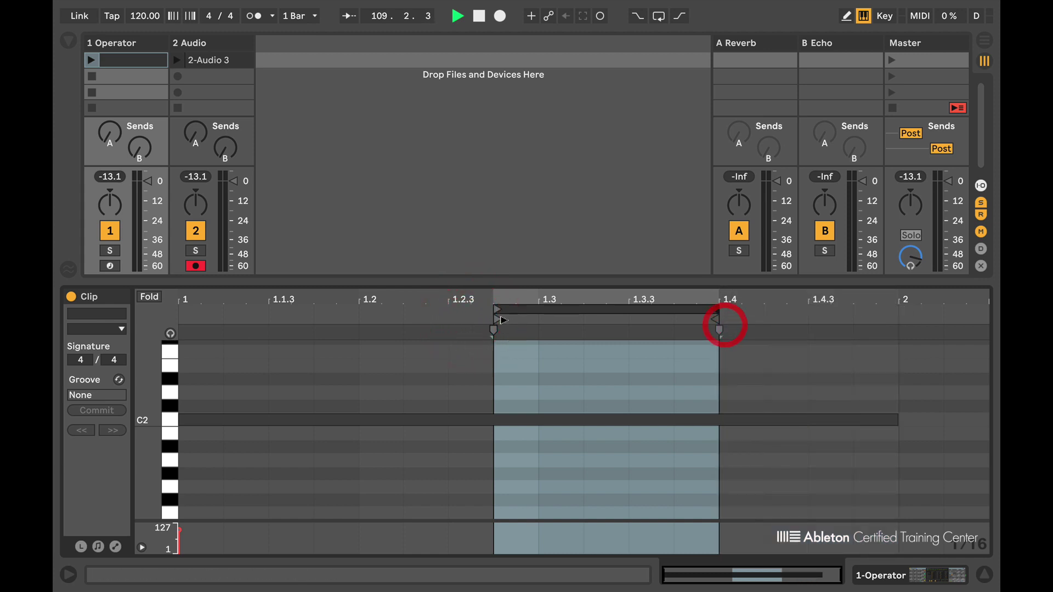
mouse_move(497, 319)
left_mouse_down()
mouse_move(324, 348)
mouse_move(186, 354)
left_mouse_up()
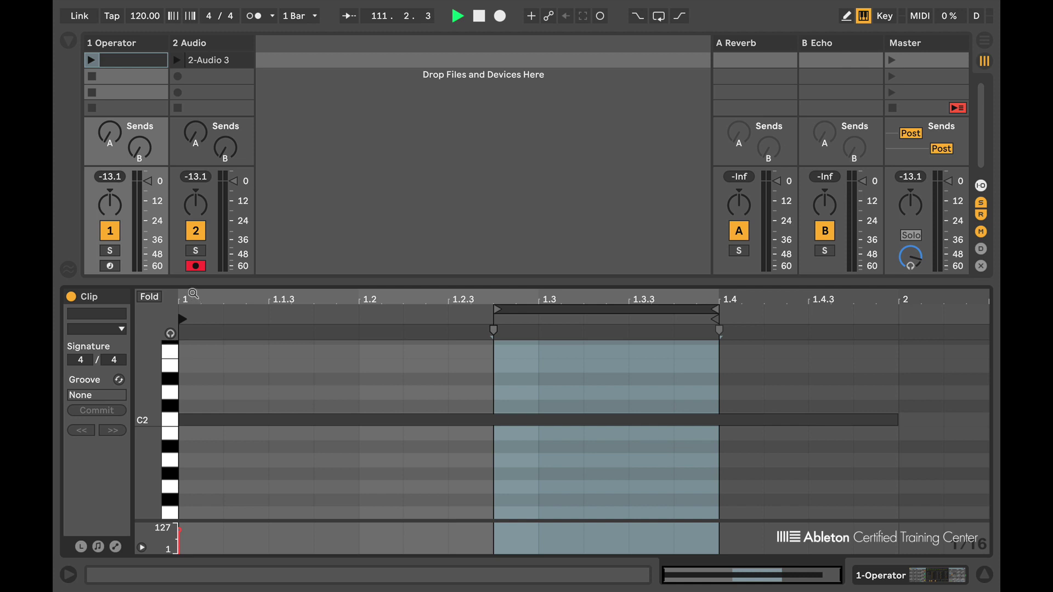
Launch the looped Operator clip, show the Operator device with the track routing section, and set the device's Spread to 77%
left_click(92, 60)
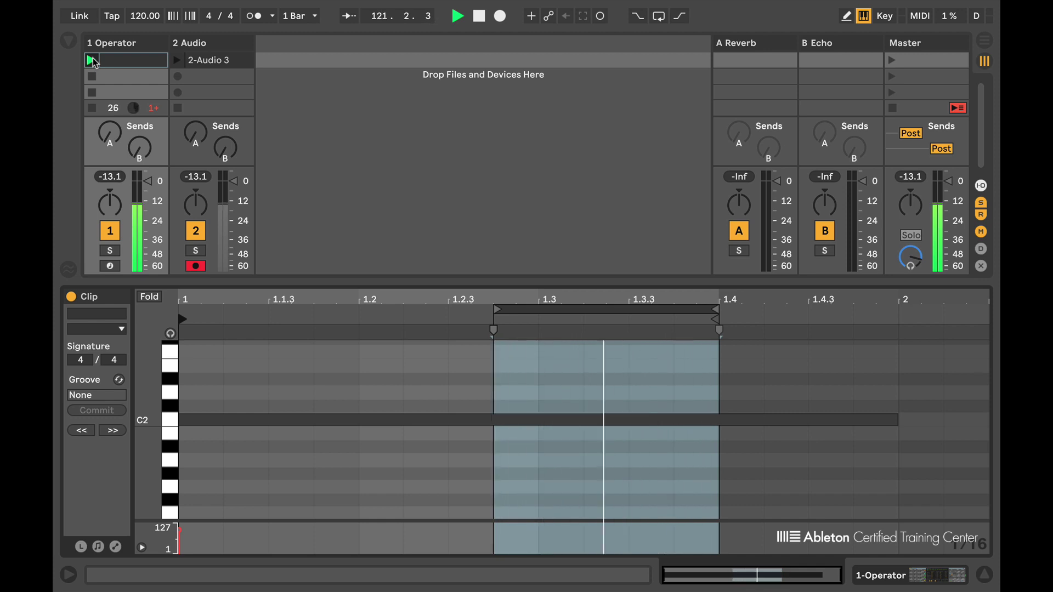
left_click(112, 43)
key("ctrl+alt+i")
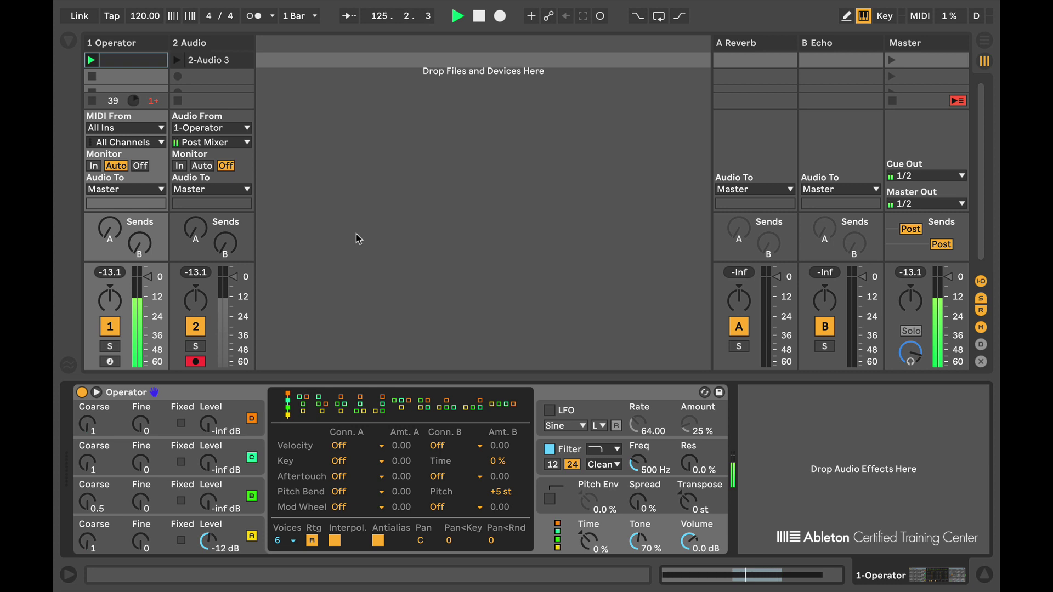
left_click_drag(638, 512, 638, 502)
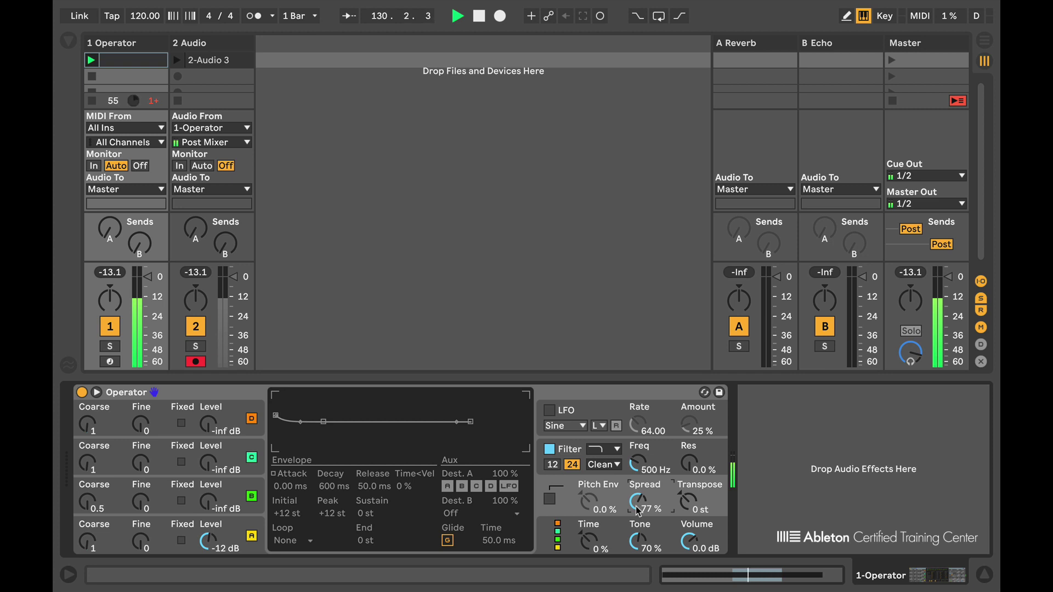
Set Operator's oscillator B level to -25 dB and oscillator C level to -17 dB
left_click(92, 101)
left_click_drag(211, 510, 211, 506)
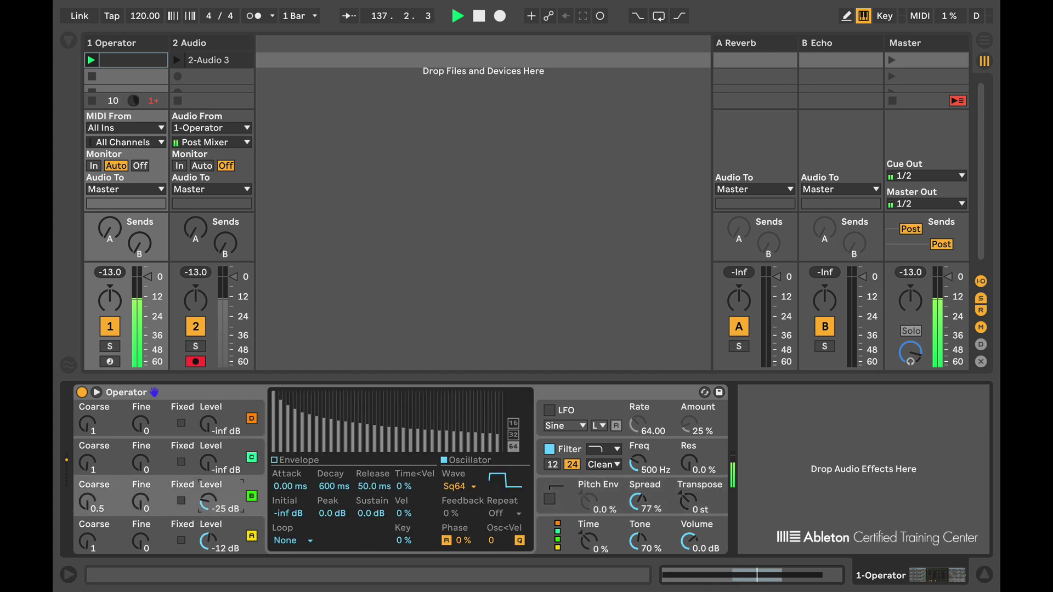
left_click_drag(214, 464, 214, 456)
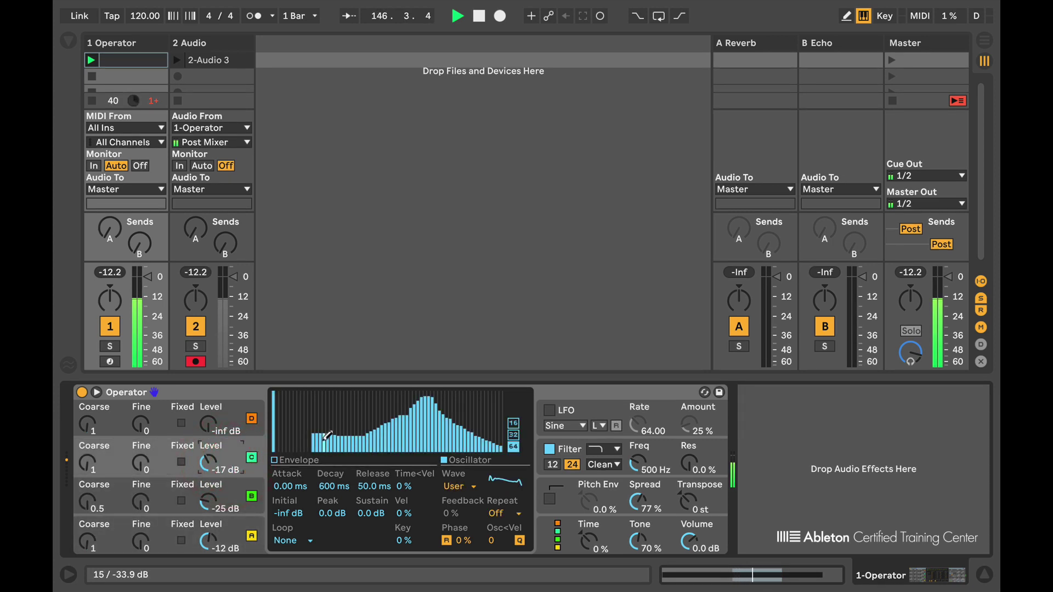
Draw custom harmonics for oscillator C's waveform and raise the lower harmonics of oscillator A
mouse_move(374, 436)
left_mouse_down()
mouse_move(414, 410)
mouse_move(455, 434)
left_mouse_up()
left_click(225, 528)
mouse_move(284, 421)
left_mouse_down()
mouse_move(305, 403)
mouse_move(341, 408)
left_mouse_up()
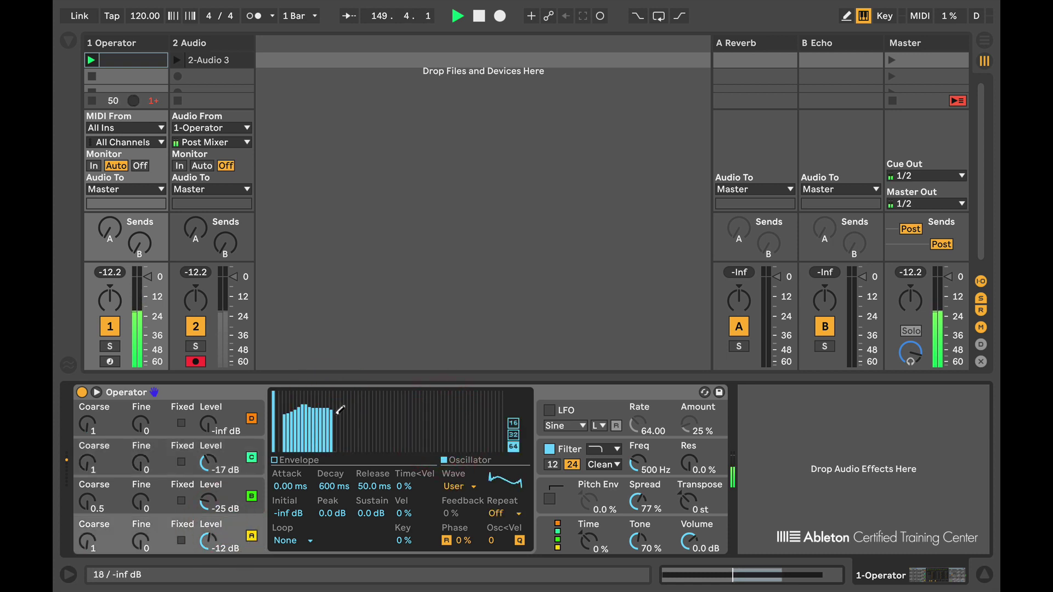
Set Operator's filter frequency to 641 Hz and hide the track routing section
left_click_drag(644, 469, 643, 464)
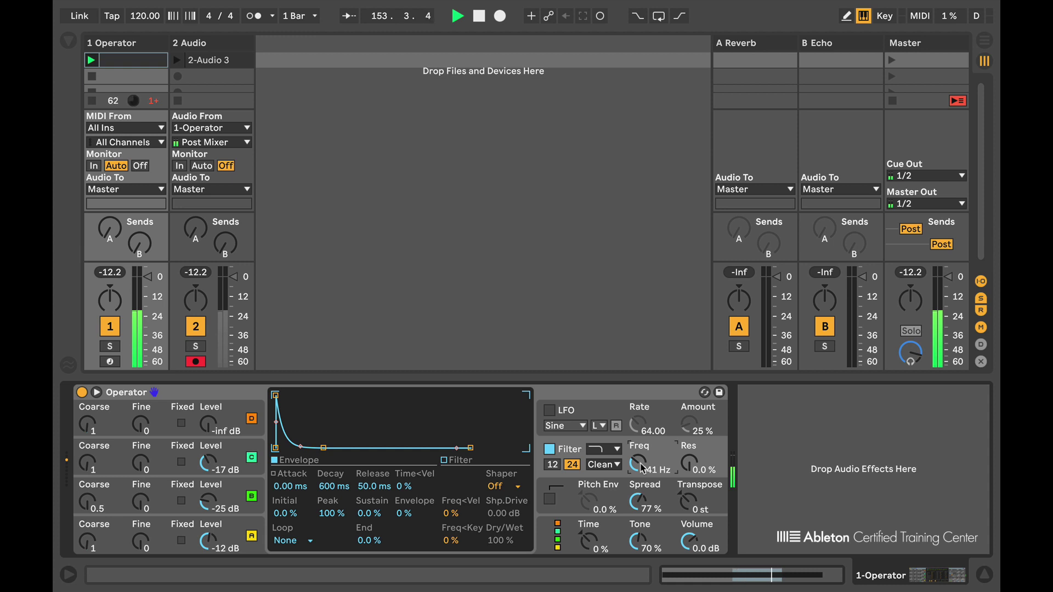
left_click(981, 282)
left_click(189, 186)
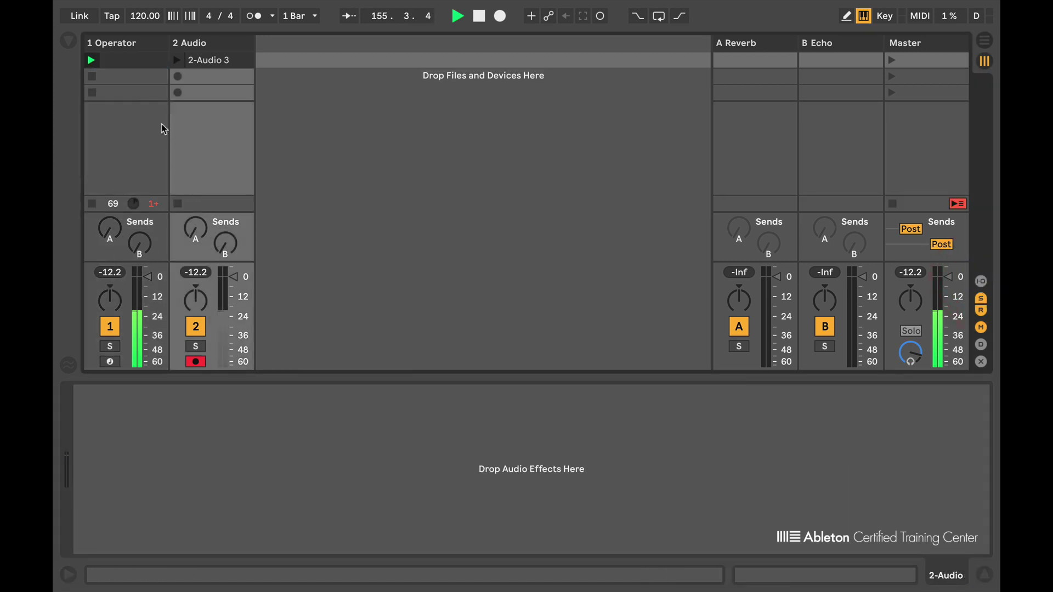
Duplicate the first Operator clip into the second slot and open the copy's notes
left_click(119, 56)
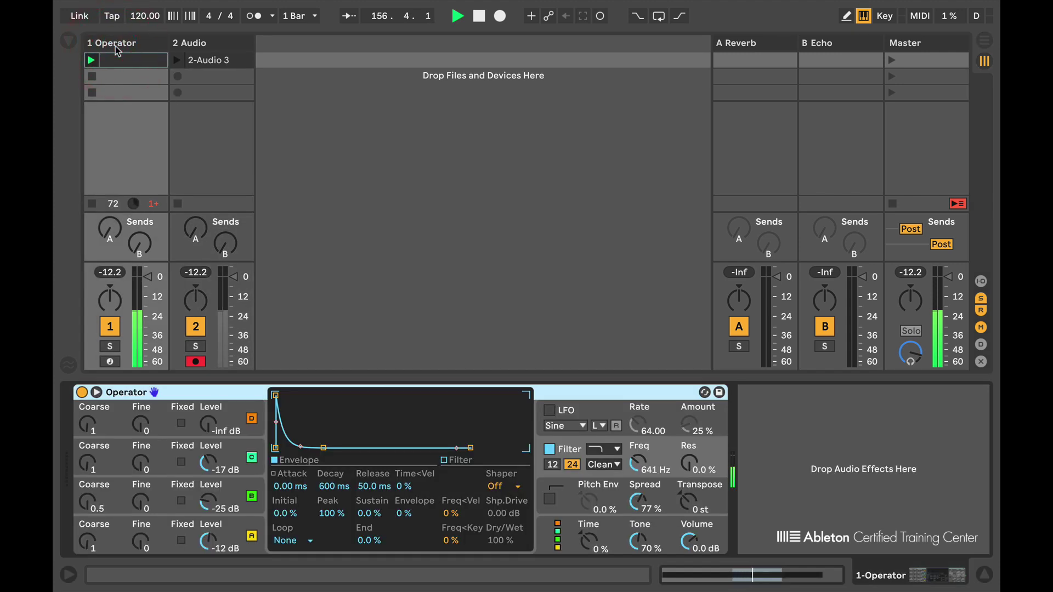
left_click(133, 65)
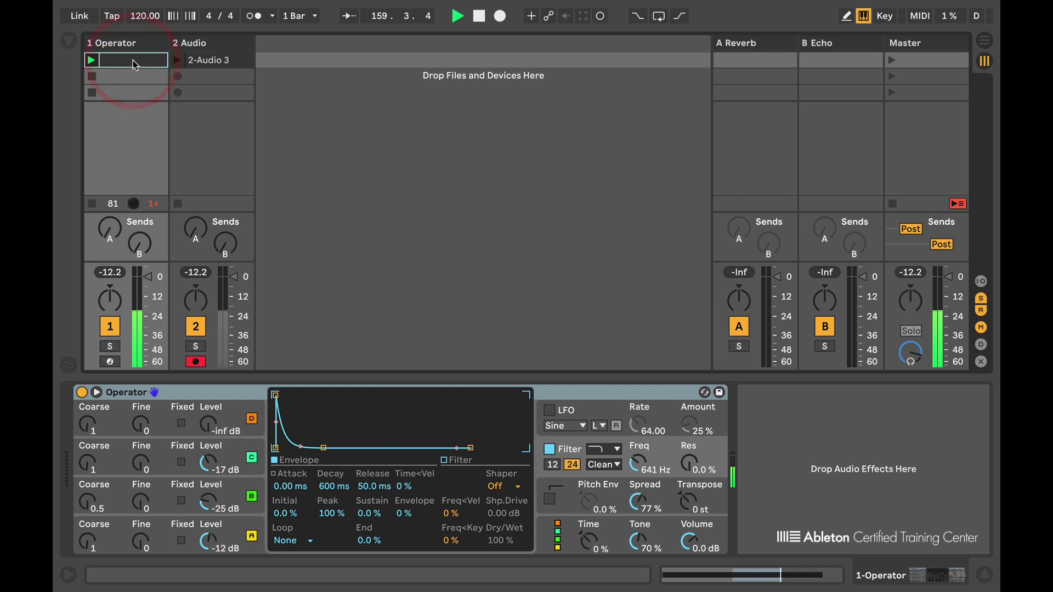
key("Down")
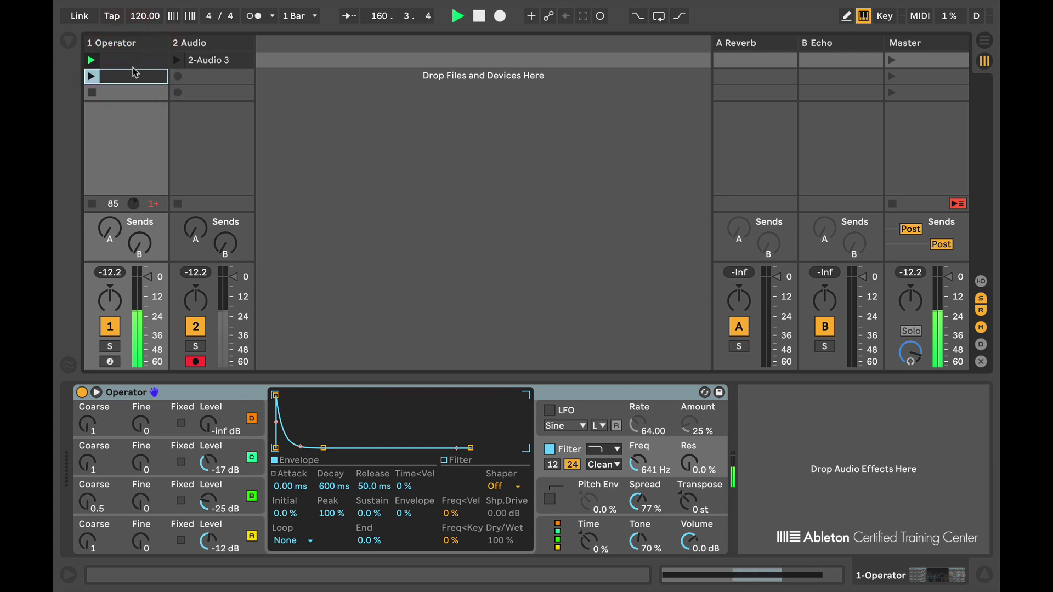
double_click(133, 78)
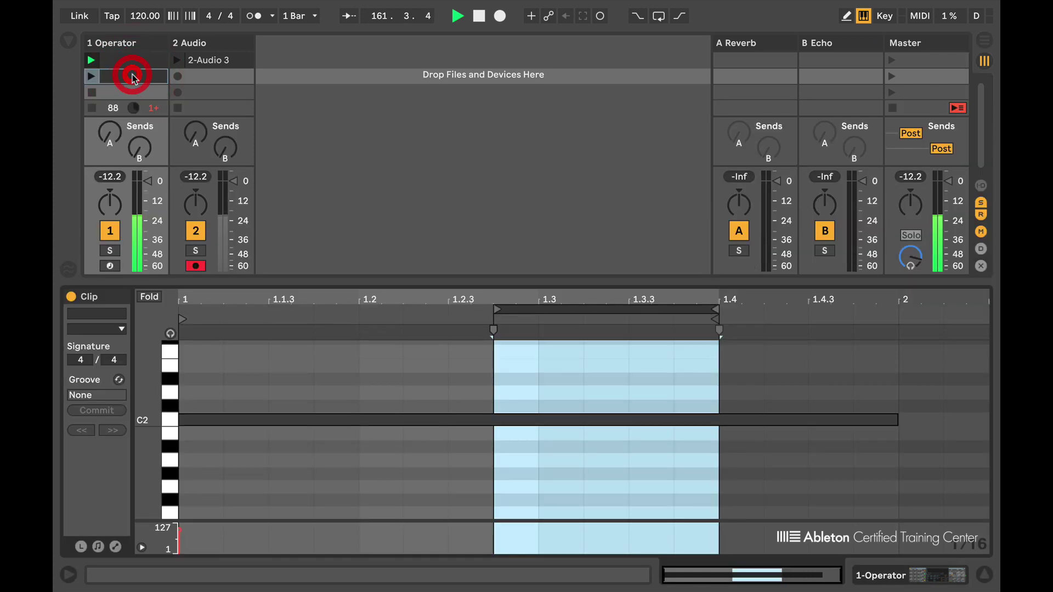
Launch the second Operator clip from its start marker at 1 and retrigger it to hear the restart
scroll(197, 357, "down", 1)
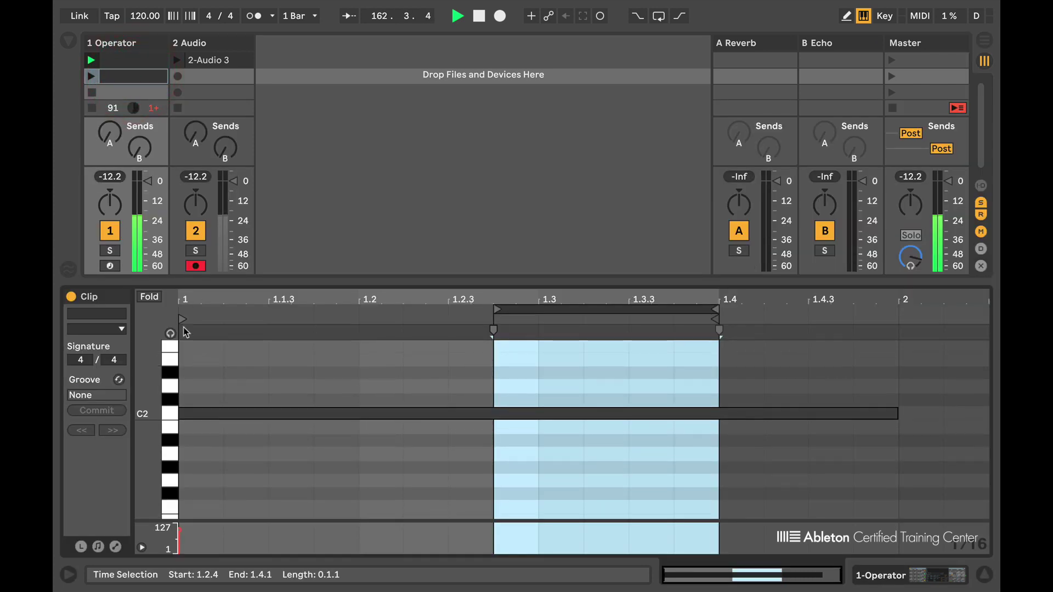
mouse_move(183, 319)
left_mouse_down()
mouse_move(225, 320)
mouse_move(196, 317)
left_mouse_up()
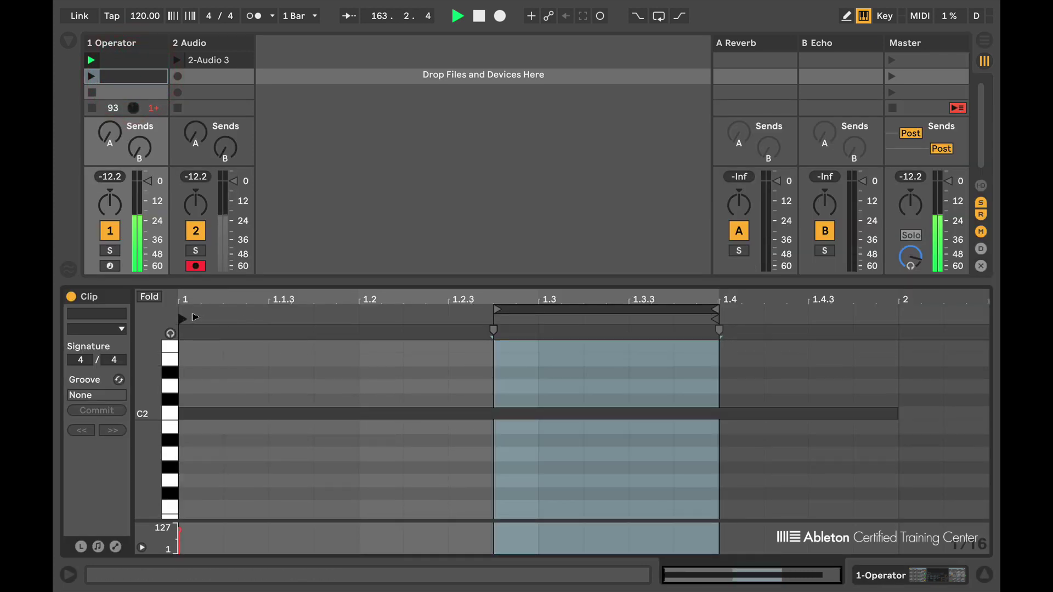
left_click(92, 76)
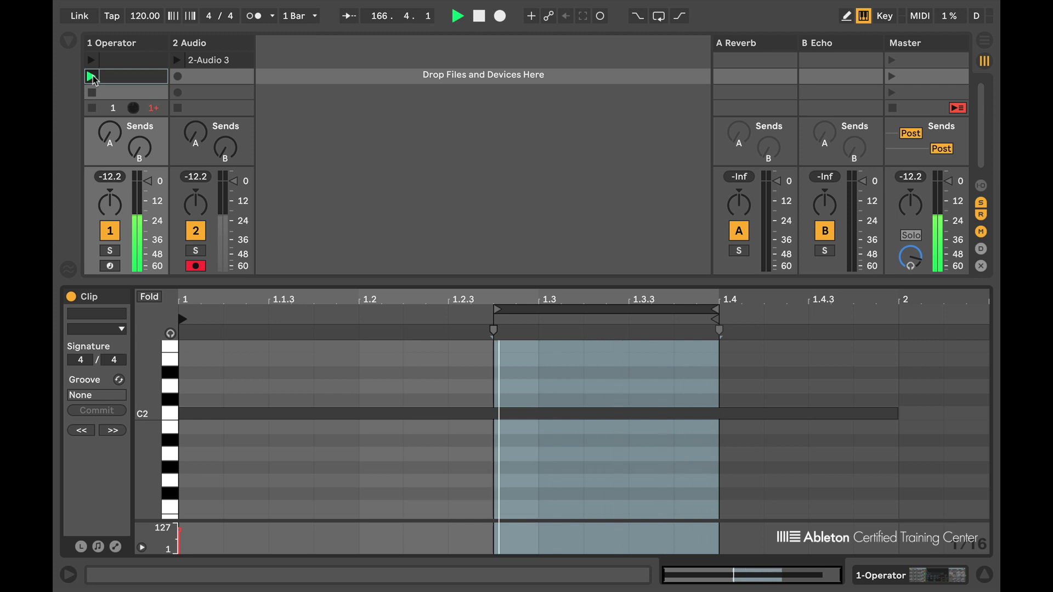
left_click(92, 77)
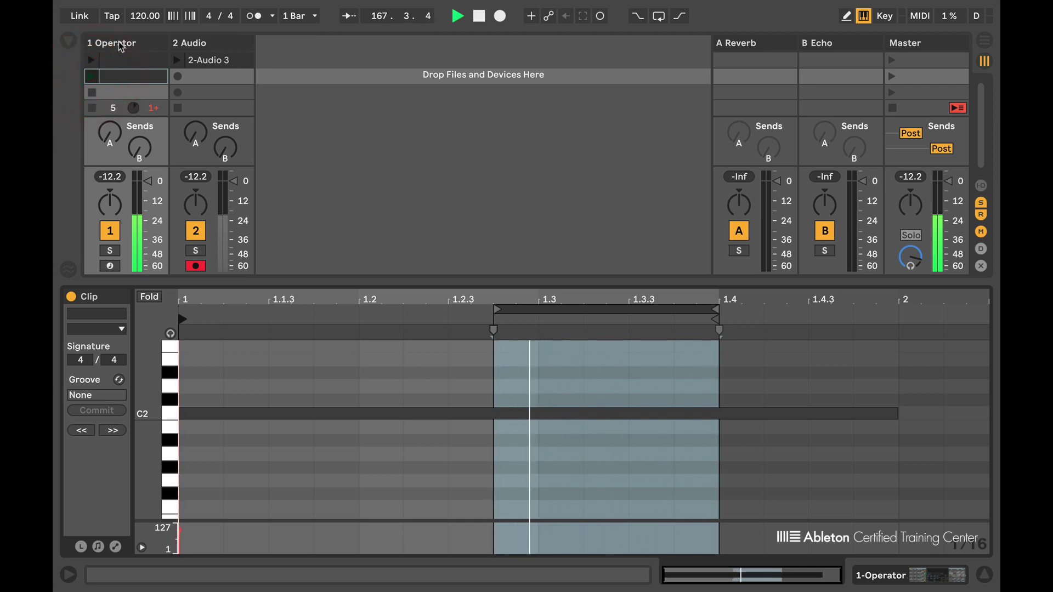
left_click(93, 78)
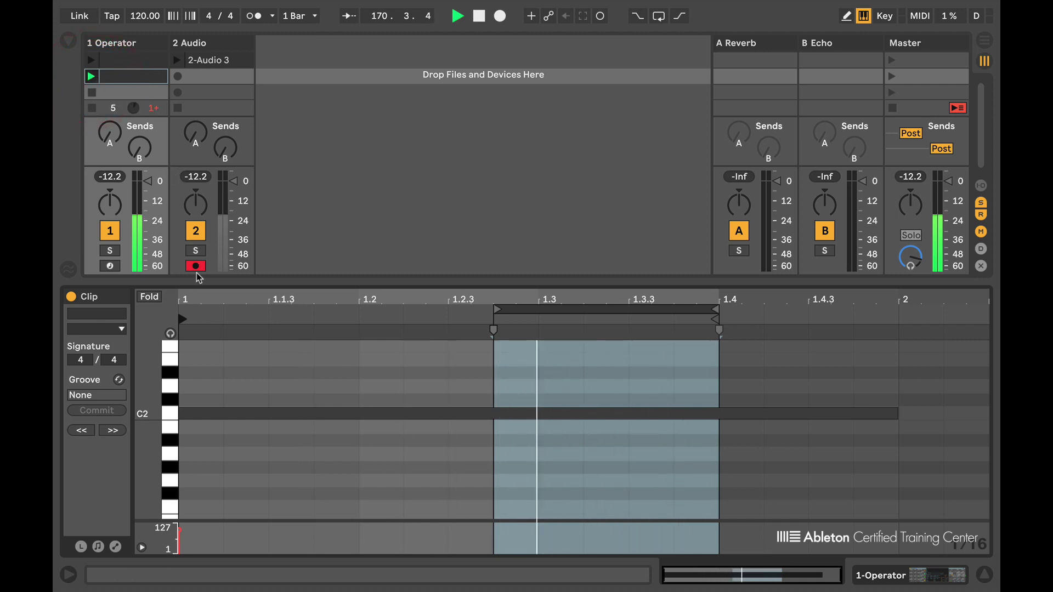
mouse_move(186, 319)
left_mouse_down()
mouse_move(359, 320)
mouse_move(351, 331)
mouse_move(183, 320)
left_mouse_up()
Show the second Operator clip's launch settings and enable Legato for it
left_click(130, 76)
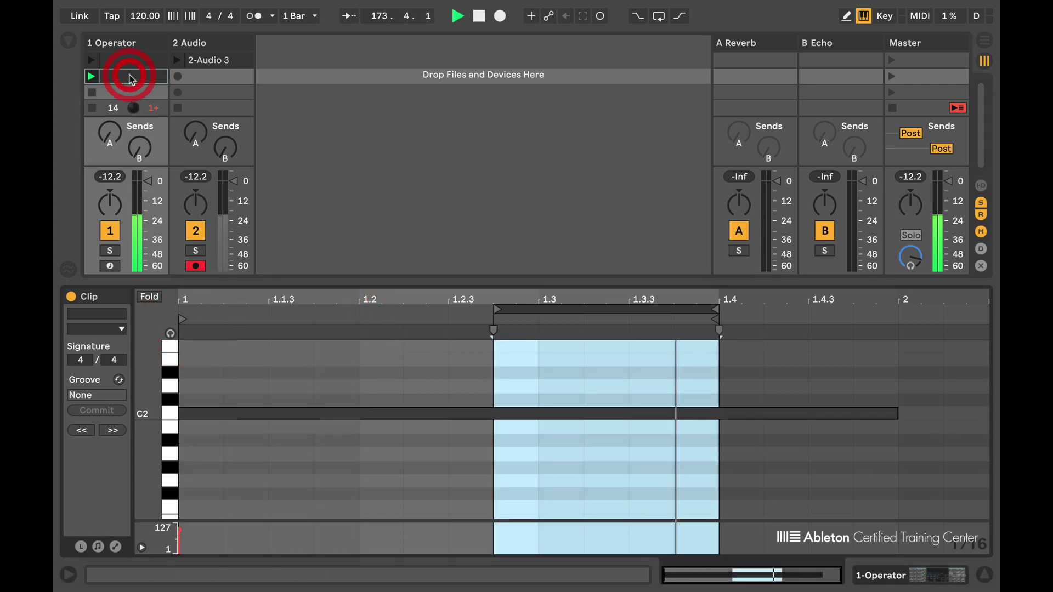
key("shift+Tab")
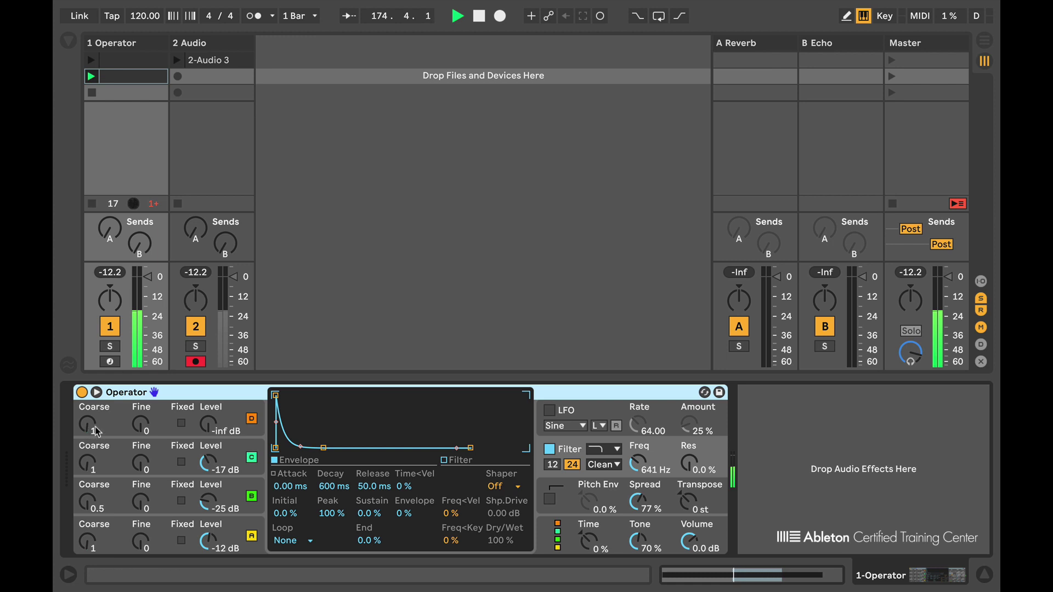
key("shift+Tab")
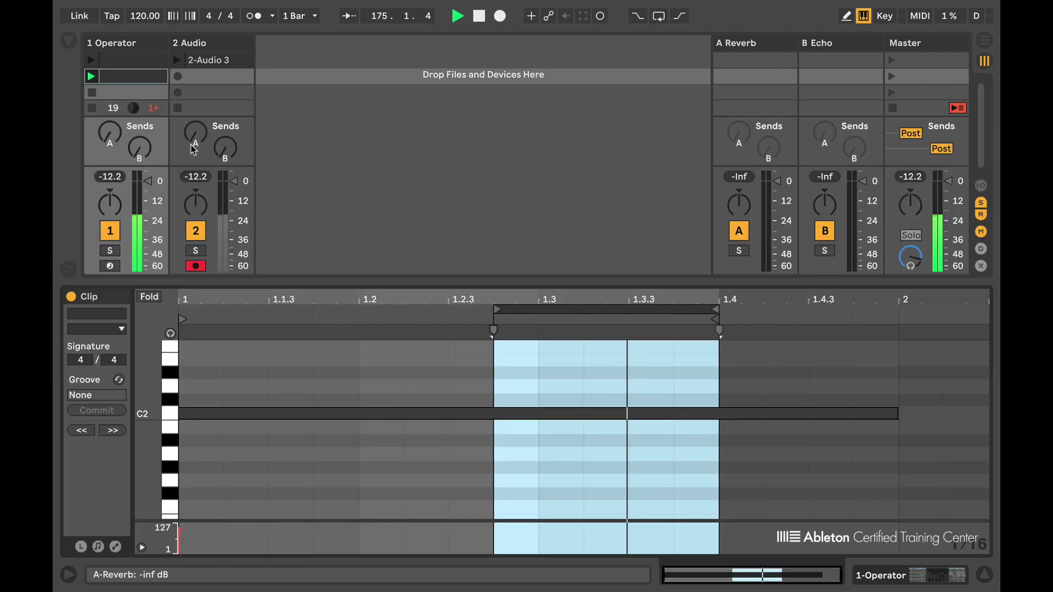
left_click(80, 547)
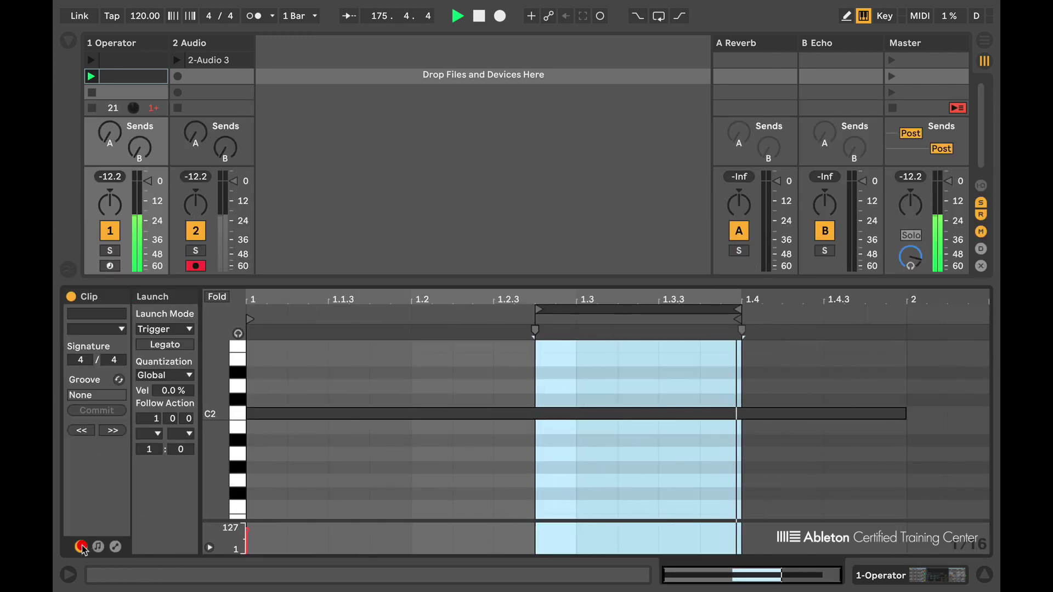
left_click(162, 346)
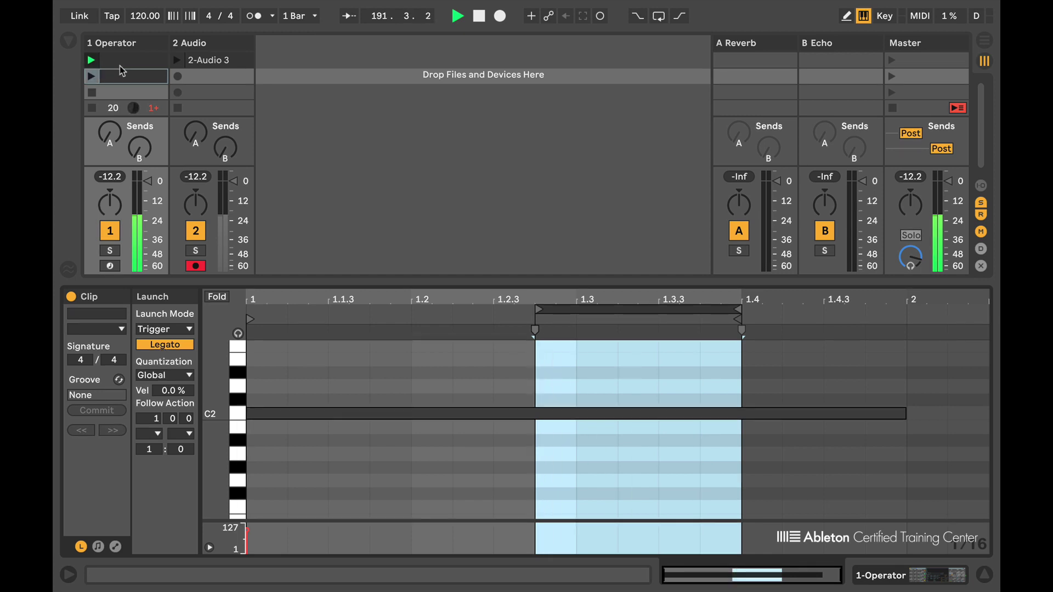
Open the first Operator clip and relaunch it twice with Legato off to hear the note retrigger
left_click(117, 61)
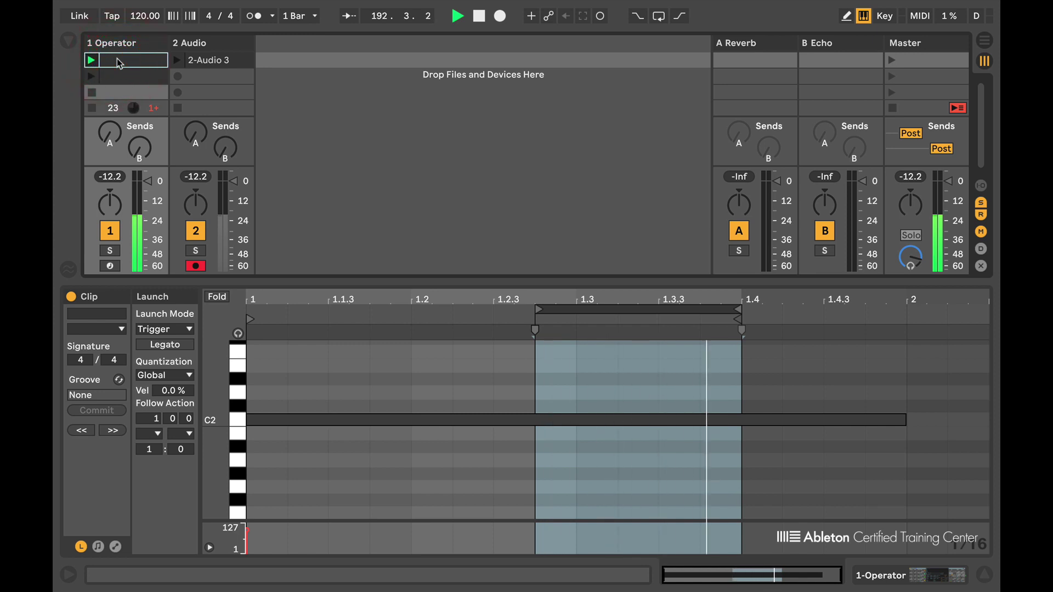
left_click(93, 60)
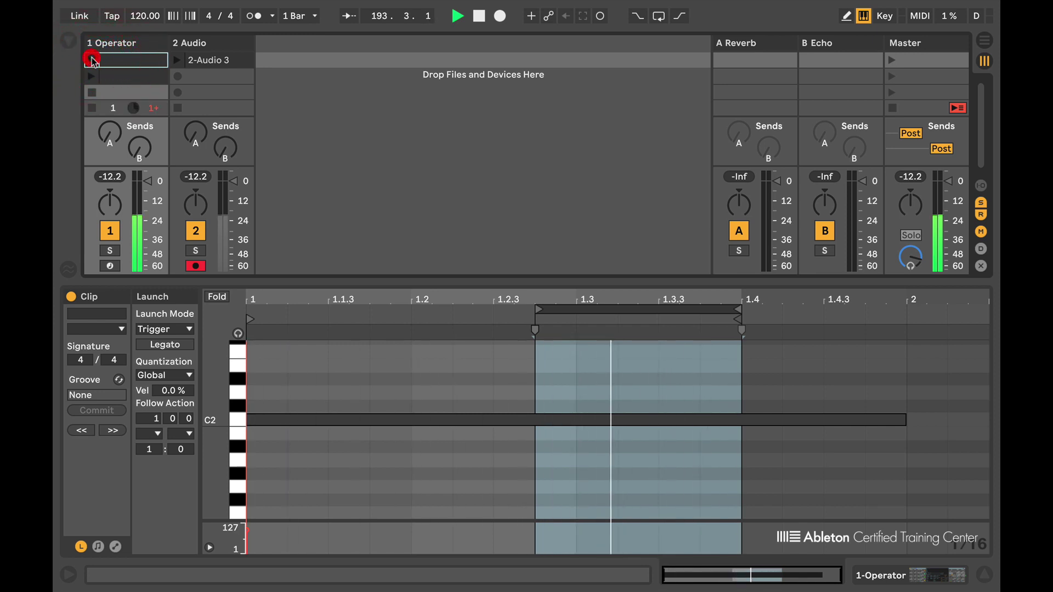
left_click(93, 59)
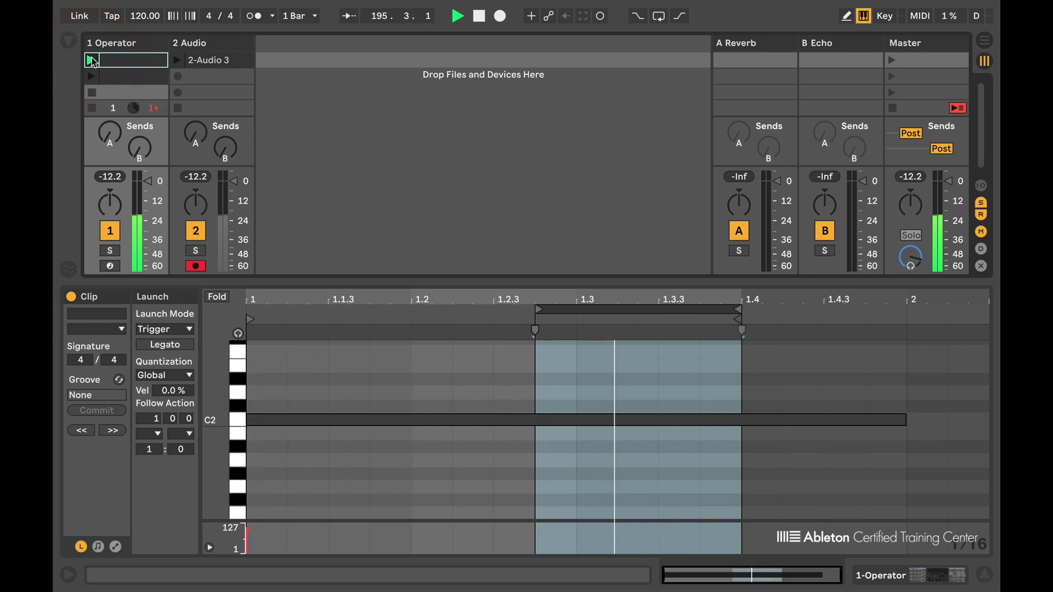
Alternate playback between the Legato clip in the second slot and the first Operator clip, finishing on the Legato clip
left_click(111, 78)
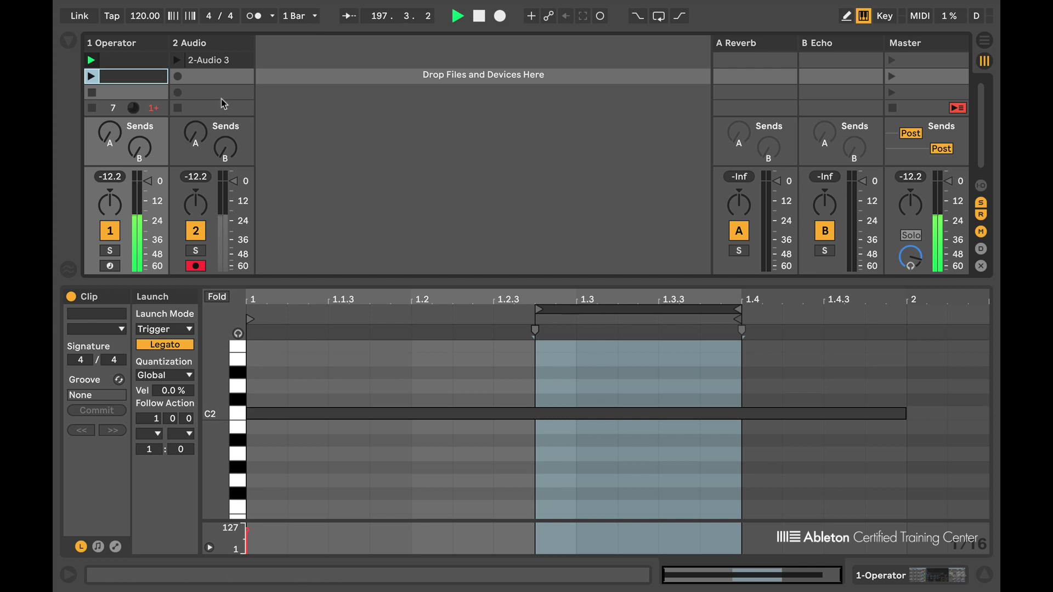
left_click(91, 77)
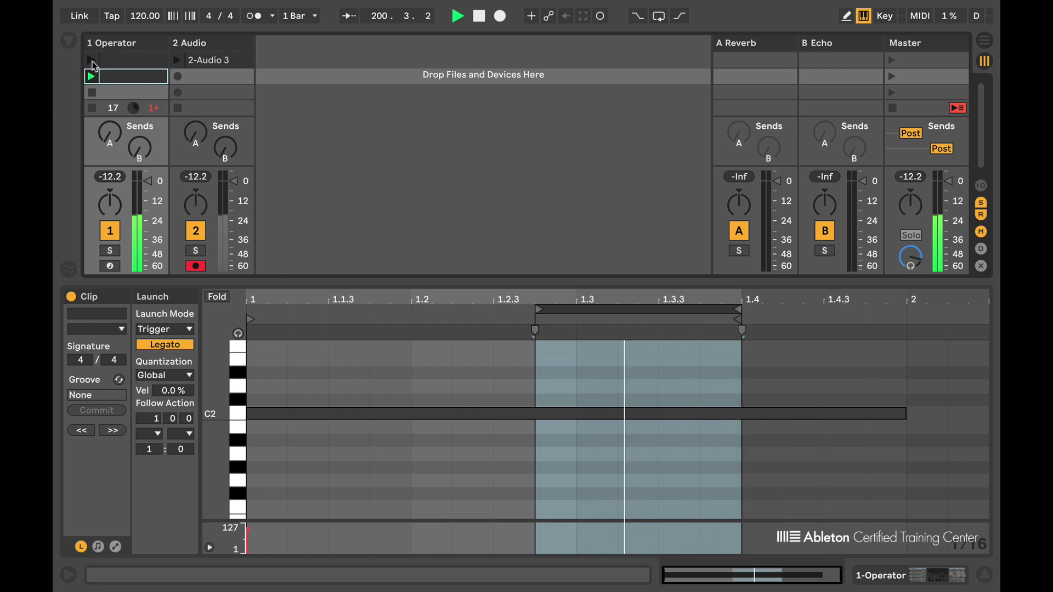
left_click(92, 60)
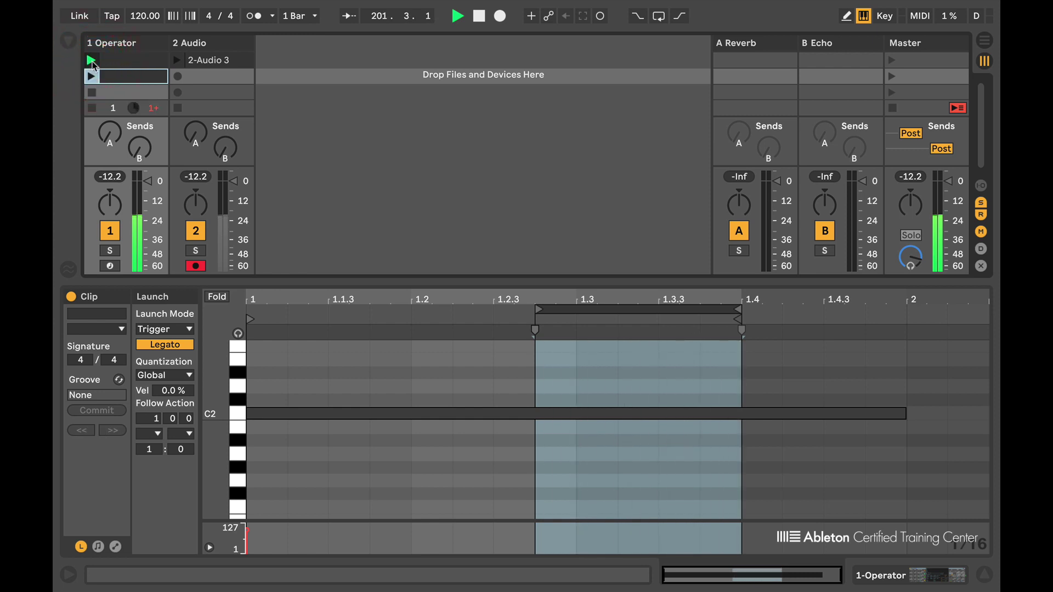
left_click(91, 76)
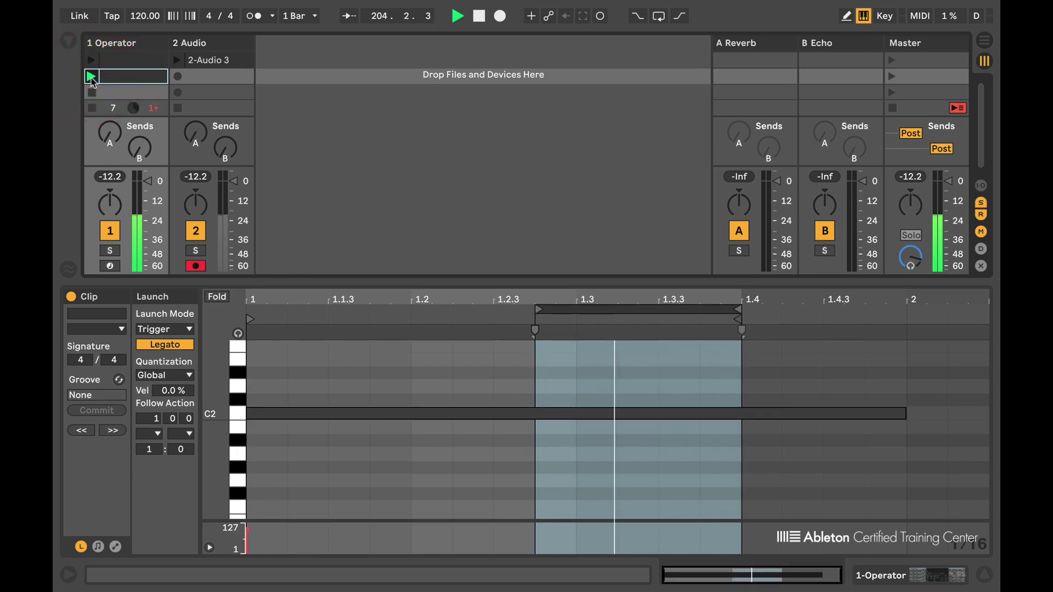
Duplicate the Legato clip into the third slot of the Operator track and launch the copy
left_click(130, 84)
key("ctrl+d")
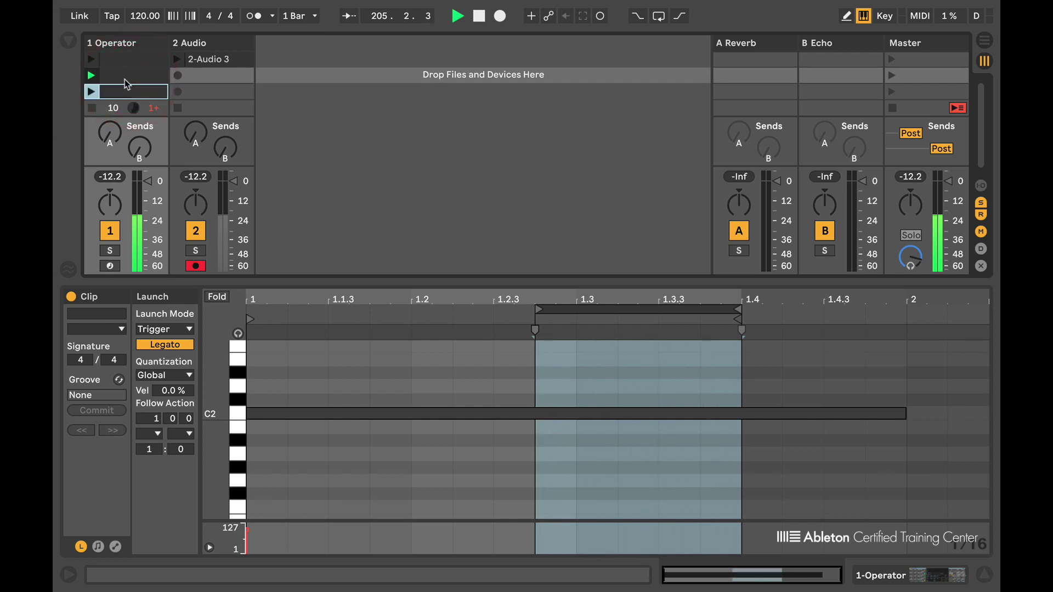
left_click(92, 91)
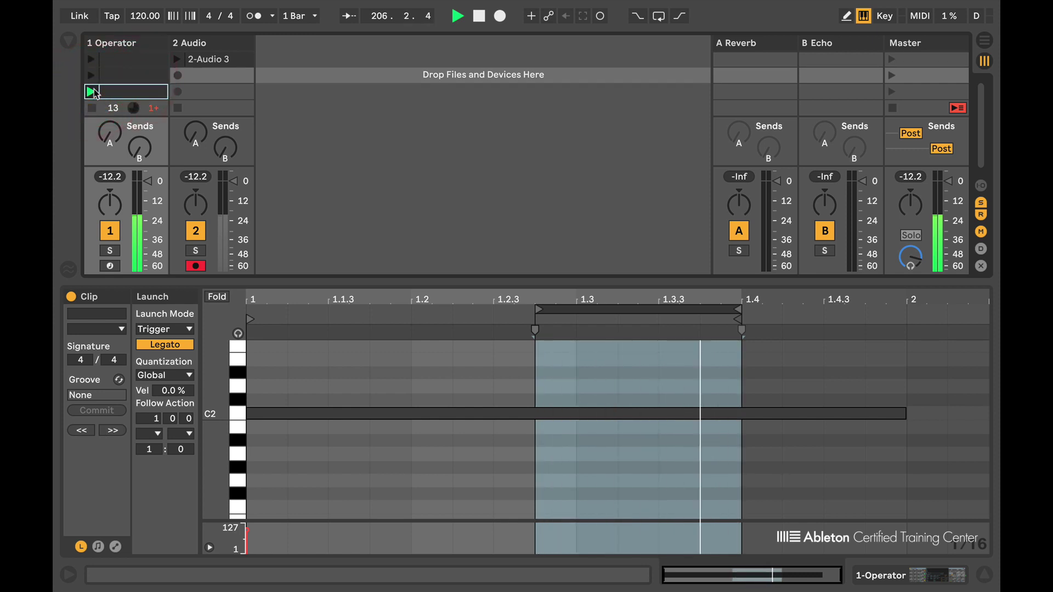
Stop all clip playback on the Operator track
left_click(92, 108)
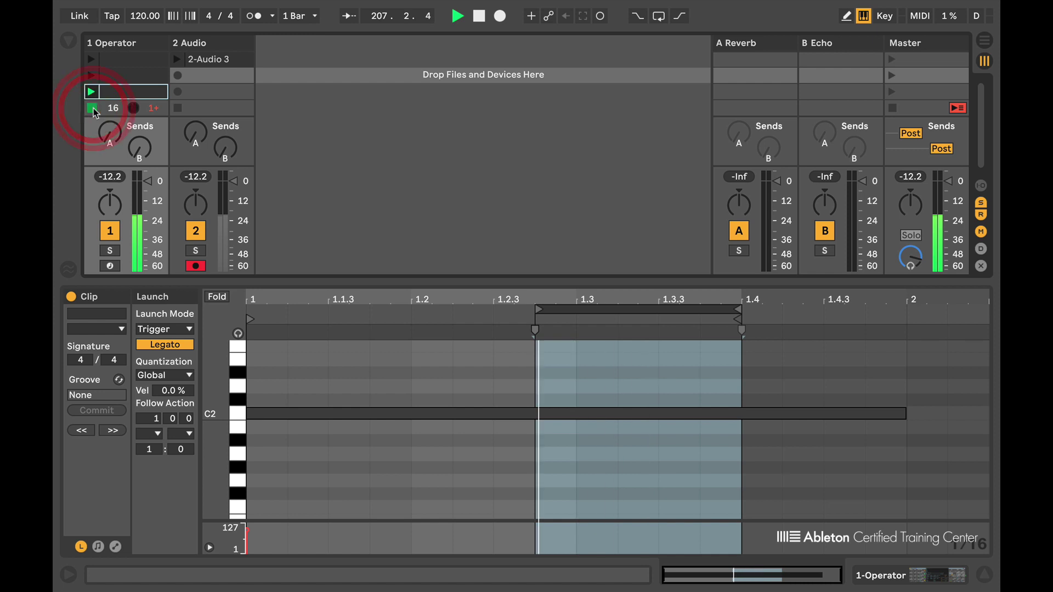
left_click(141, 92)
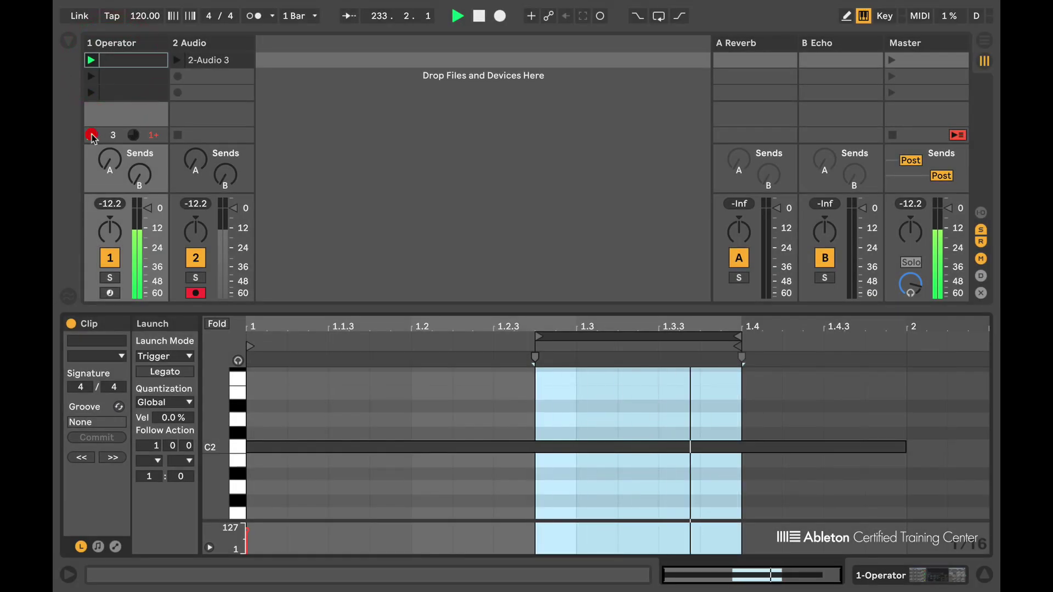
left_click(92, 135)
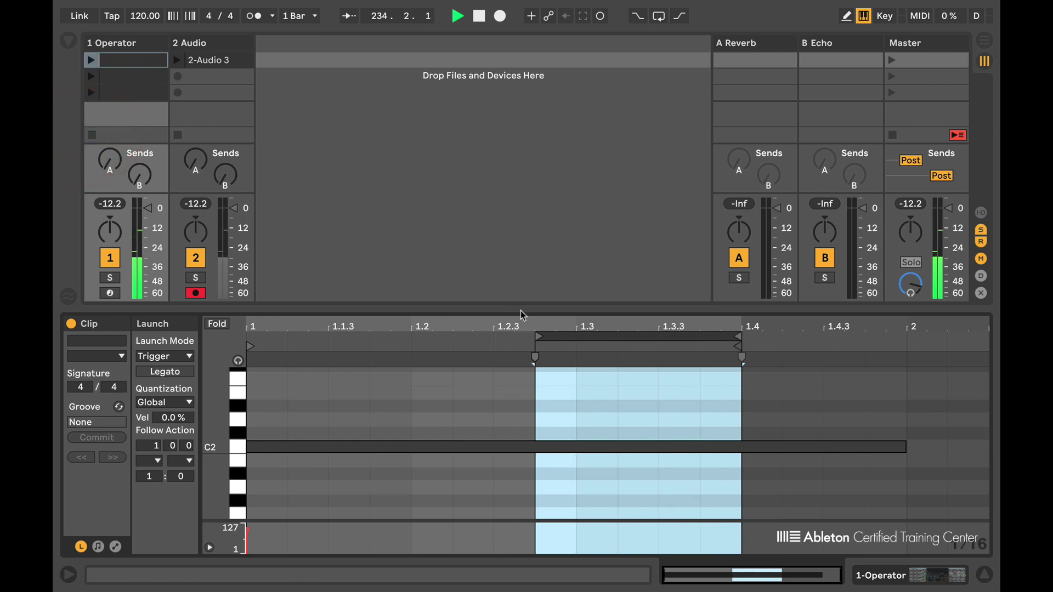
Extend the first Operator clip's loop to the full bar from 1 to 2 and launch it
left_click_drag(536, 338, 229, 349)
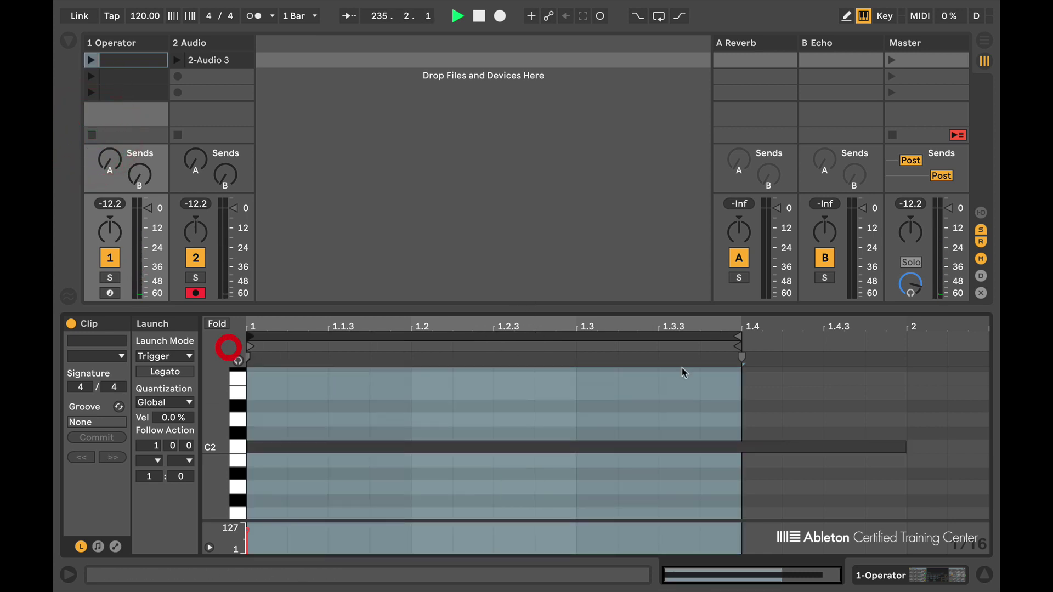
mouse_move(738, 337)
left_mouse_down()
mouse_move(869, 340)
mouse_move(889, 359)
left_mouse_up()
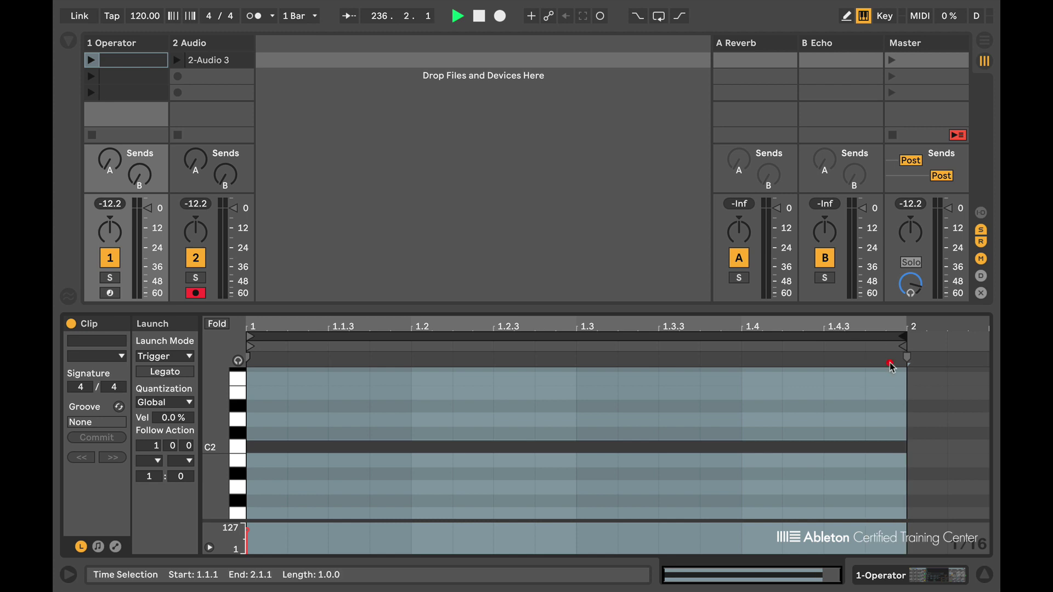
left_click(96, 61)
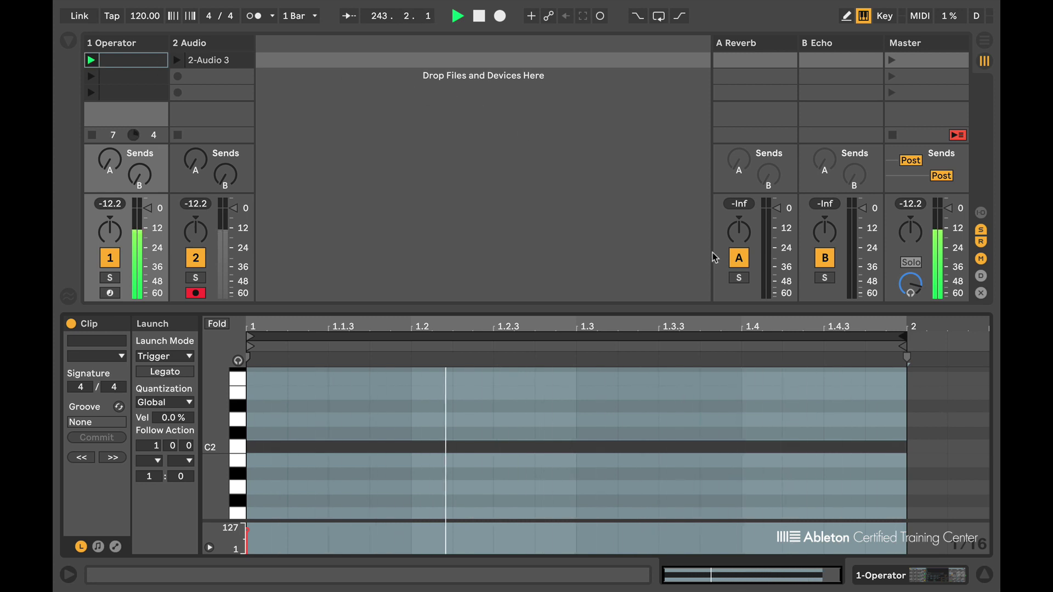
Set the first clip's loop from 1.1.4 to 1.4 with the start marker at 1, and relaunch it
left_click(738, 349)
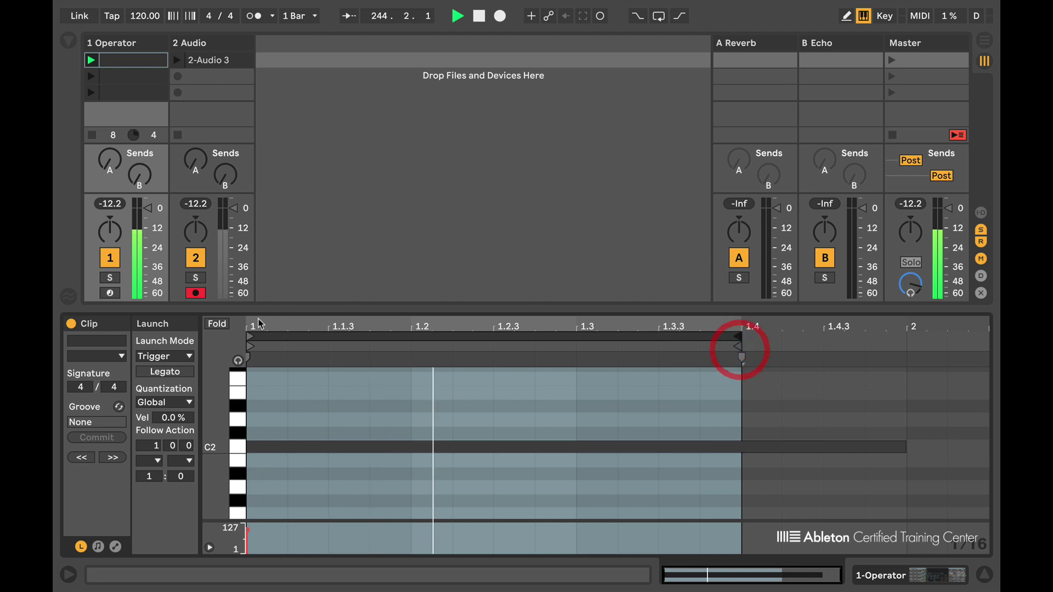
mouse_move(248, 347)
left_mouse_down()
mouse_move(375, 348)
mouse_move(248, 347)
left_mouse_up()
left_click(248, 347)
left_click(91, 60)
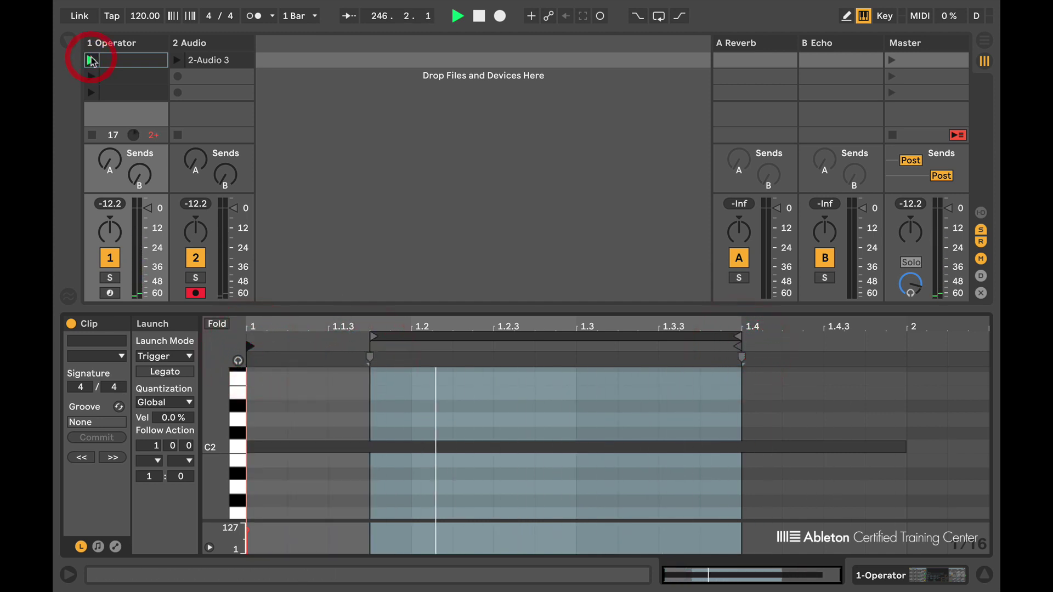